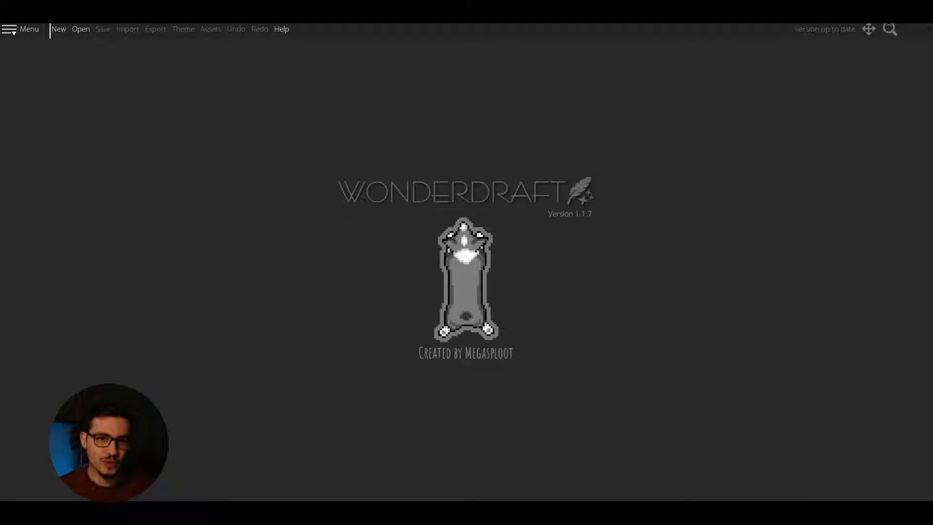
Step: Create a new map 1000 px wide and 1000 px high with the Paper theme
{"action": "left_click", "coordinate": [57, 31]}
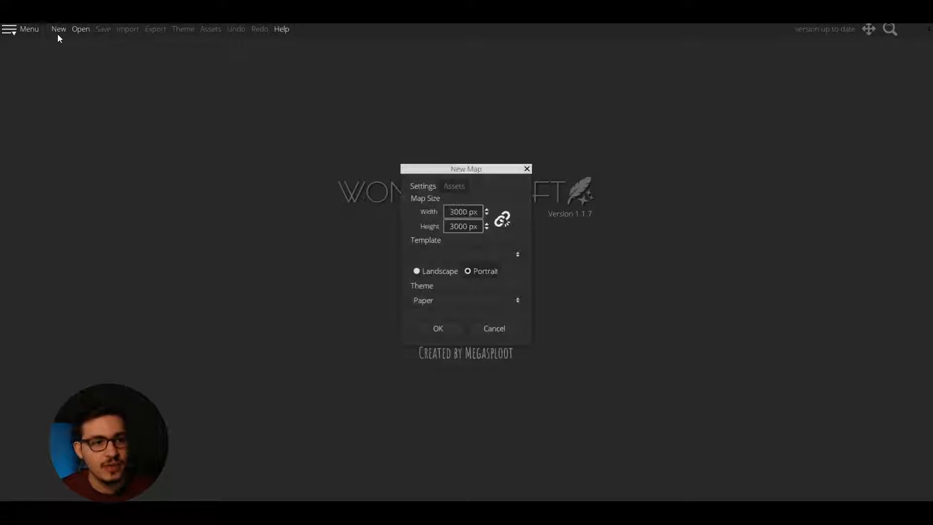
{"action": "double_click", "coordinate": [447, 211]}
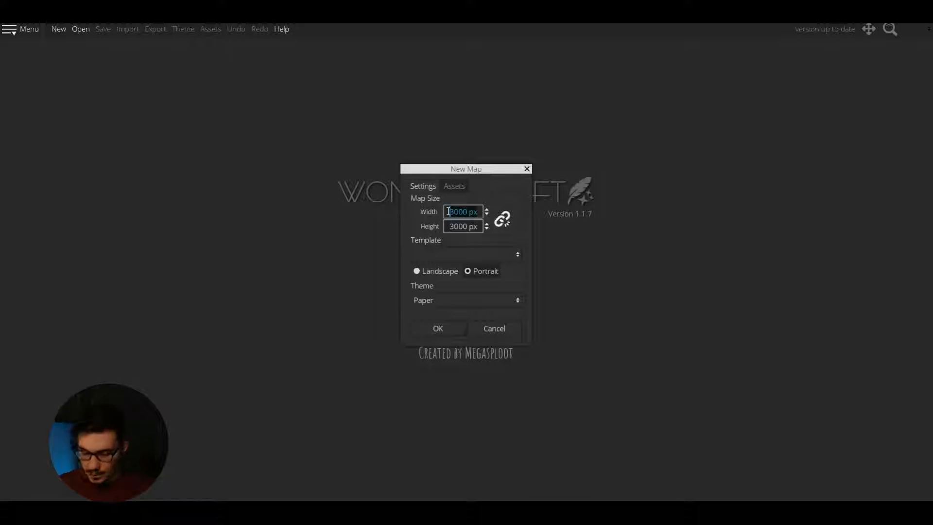
{"action": "type", "text": "1000"}
{"action": "left_click", "coordinate": [456, 224]}
{"action": "type", "text": "1000"}
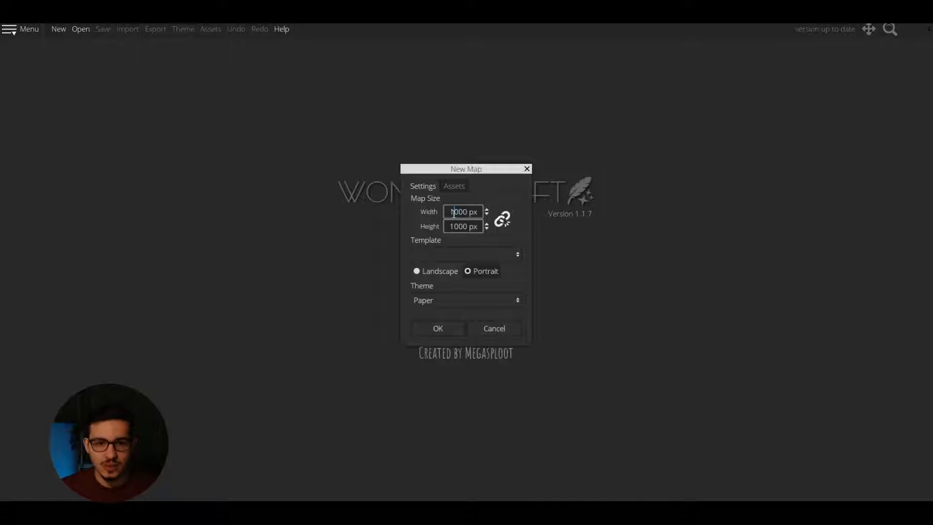
{"action": "left_click", "coordinate": [455, 226]}
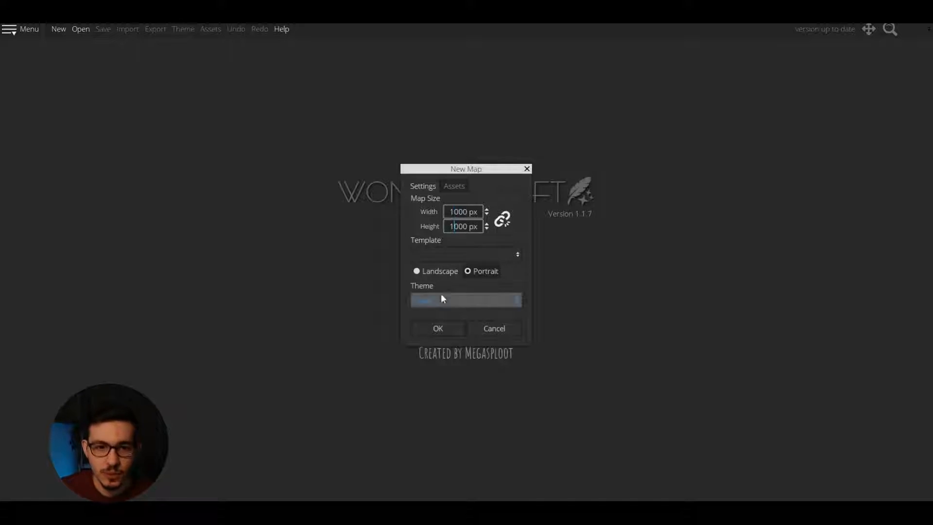
{"action": "left_click", "coordinate": [455, 186]}
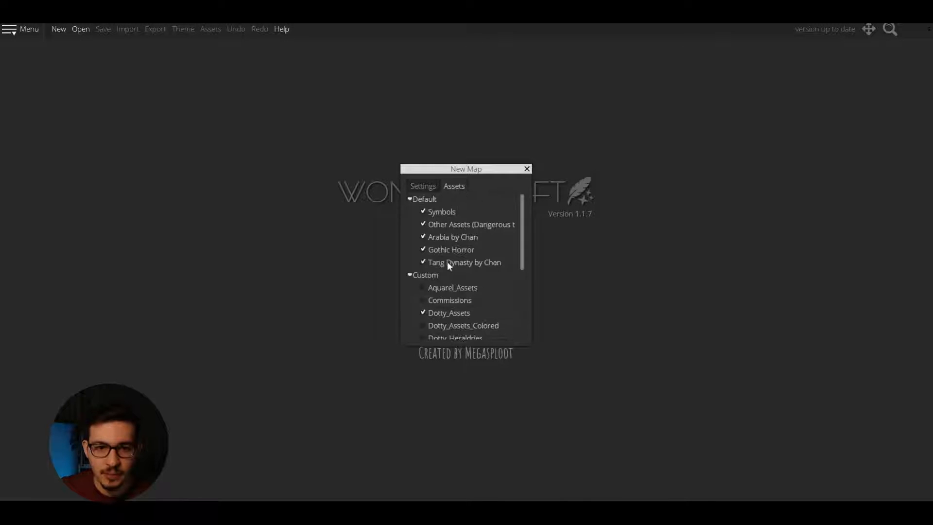
{"action": "left_click", "coordinate": [426, 188]}
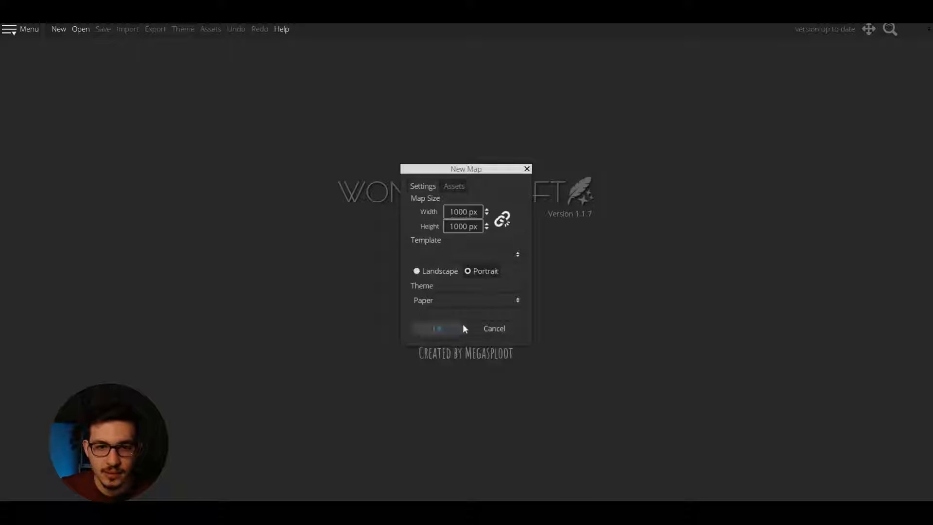
{"action": "left_click", "coordinate": [463, 323]}
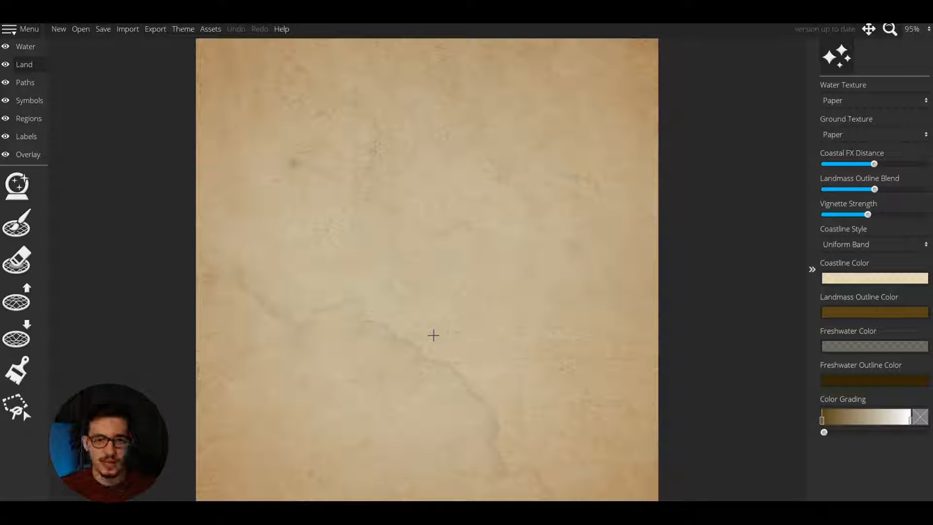
Step: Reduce the map's vignette strength to about one fifth of its range
{"action": "scroll", "coordinate": [433, 335], "scroll_direction": "down", "scroll_amount": 2}
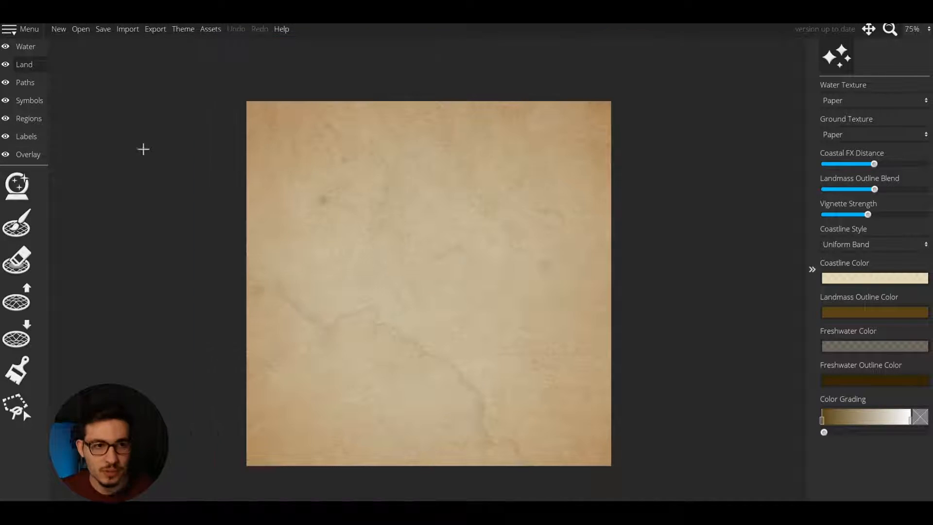
{"action": "left_click_drag", "start_coordinate": [867, 214], "coordinate": [841, 219]}
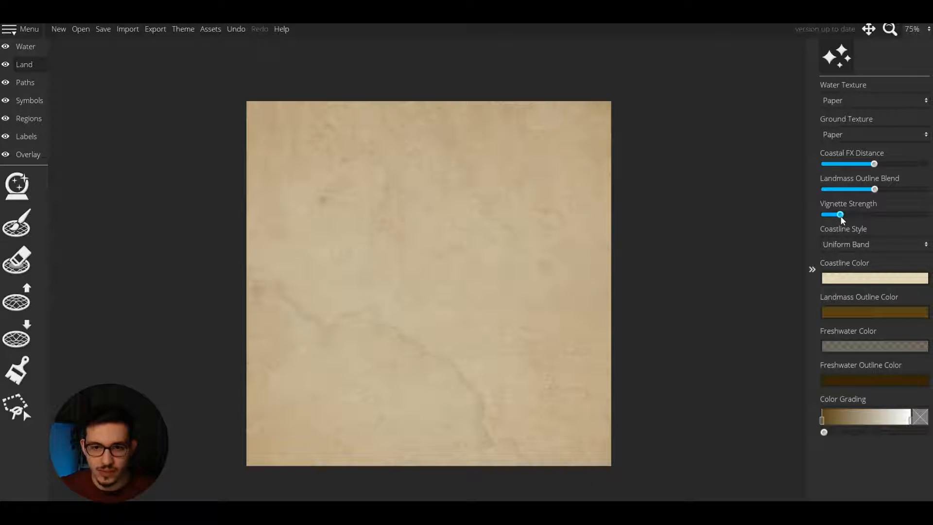
Step: Try painting a freehand landmass with the land brush at size 168, then undo it
{"action": "key", "text": "b"}
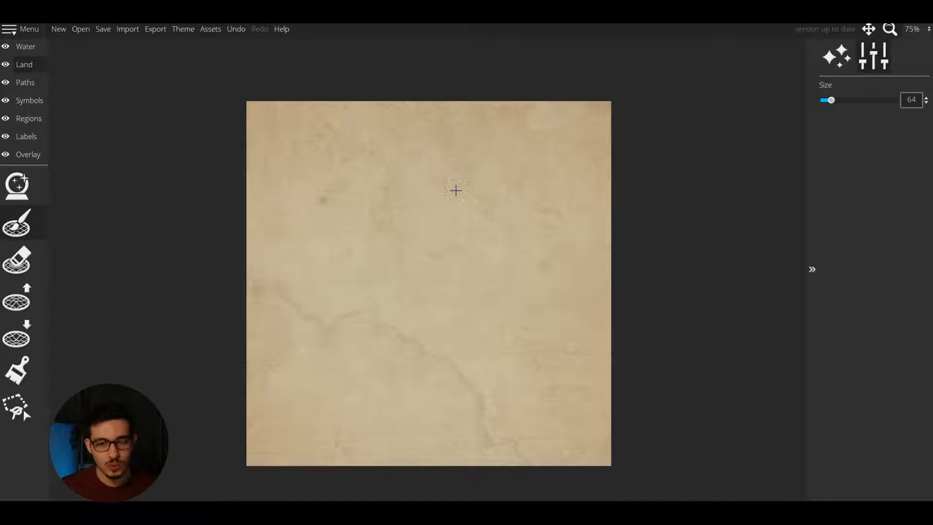
{"action": "key", "text": "bracketright"}
{"action": "key", "text": "bracketright"}
{"action": "key", "text": "bracketright"}
{"action": "key", "text": "bracketright"}
{"action": "key", "text": "bracketright"}
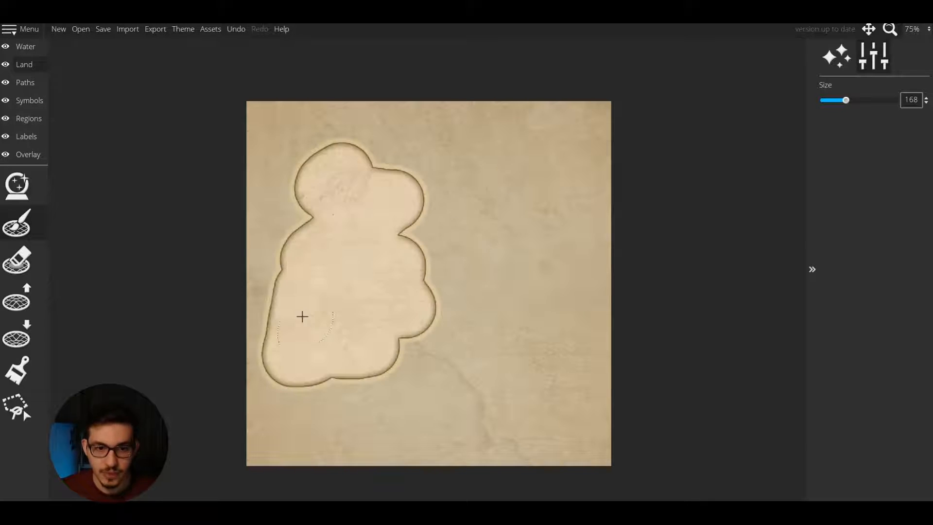
{"action": "mouse_move", "coordinate": [302, 316]}
{"action": "left_mouse_down"}
{"action": "mouse_move", "coordinate": [340, 386]}
{"action": "mouse_move", "coordinate": [373, 409]}
{"action": "mouse_move", "coordinate": [319, 381]}
{"action": "mouse_move", "coordinate": [350, 399]}
{"action": "mouse_move", "coordinate": [446, 412]}
{"action": "mouse_move", "coordinate": [481, 366]}
{"action": "mouse_move", "coordinate": [432, 338]}
{"action": "mouse_move", "coordinate": [567, 316]}
{"action": "mouse_move", "coordinate": [508, 348]}
{"action": "mouse_move", "coordinate": [407, 333]}
{"action": "left_mouse_up"}
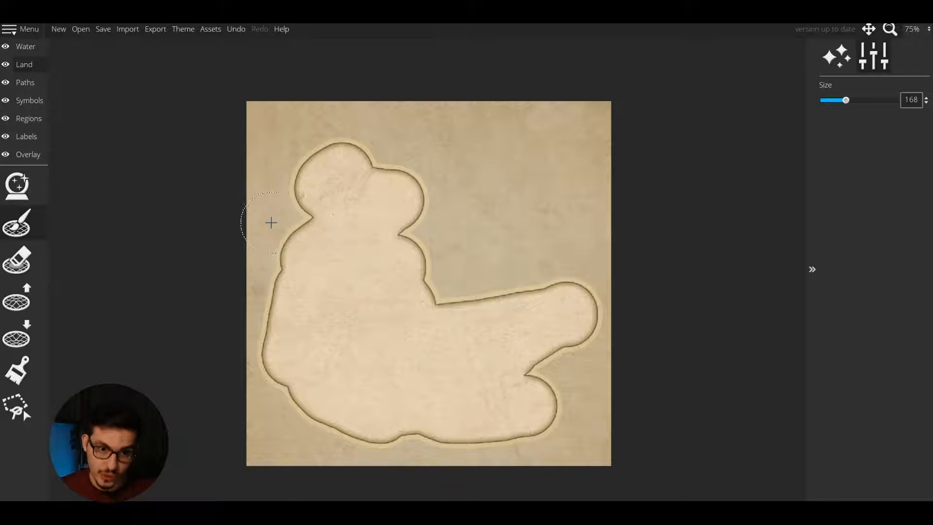
{"action": "left_click", "coordinate": [17, 185]}
{"action": "key", "text": "ctrl+z"}
Step: Try generating a Continent landmass and lowering its water level to 0.07, then undo the generation
{"action": "left_click", "coordinate": [874, 242]}
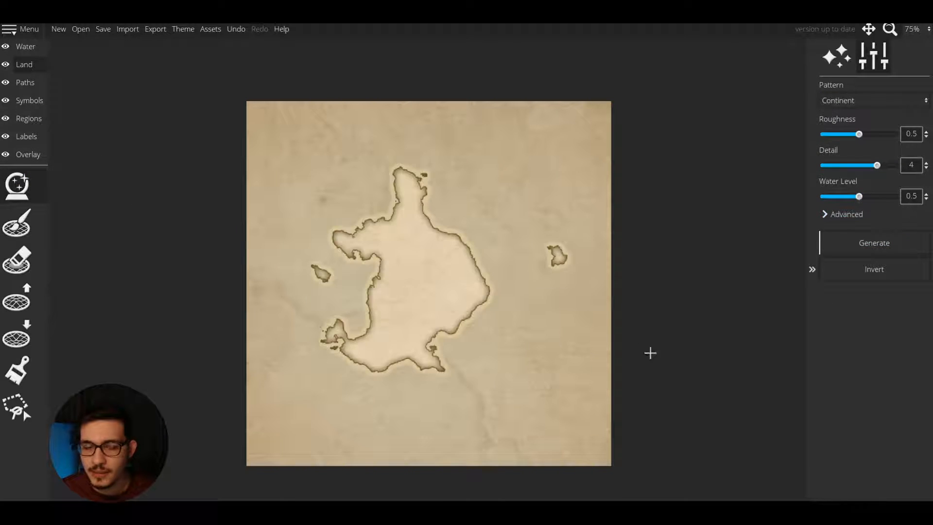
{"action": "left_click_drag", "start_coordinate": [858, 196], "coordinate": [828, 199]}
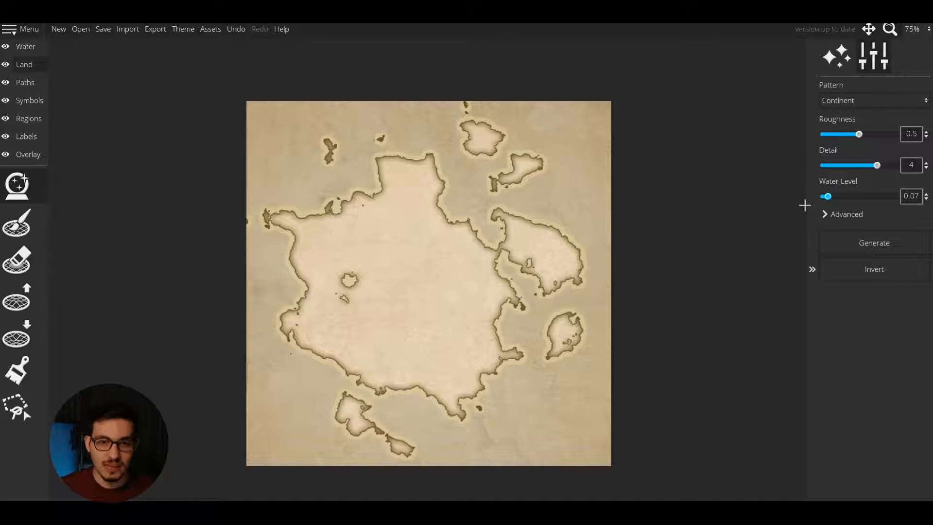
{"action": "key", "text": "ctrl+z"}
{"action": "key", "text": "ctrl+z"}
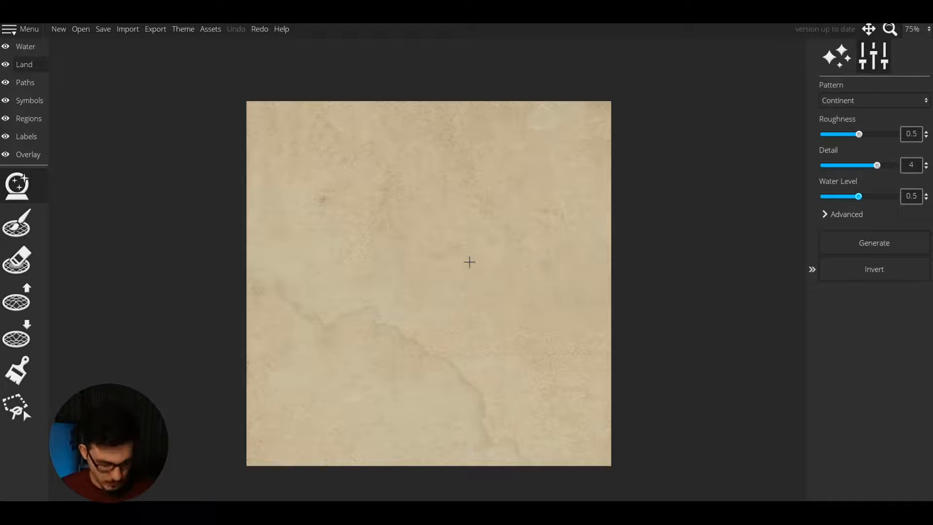
Step: Paint one large landmass from the map's northwest corner down to its southeast corner with the land brush at size 176
{"action": "key", "text": "b"}
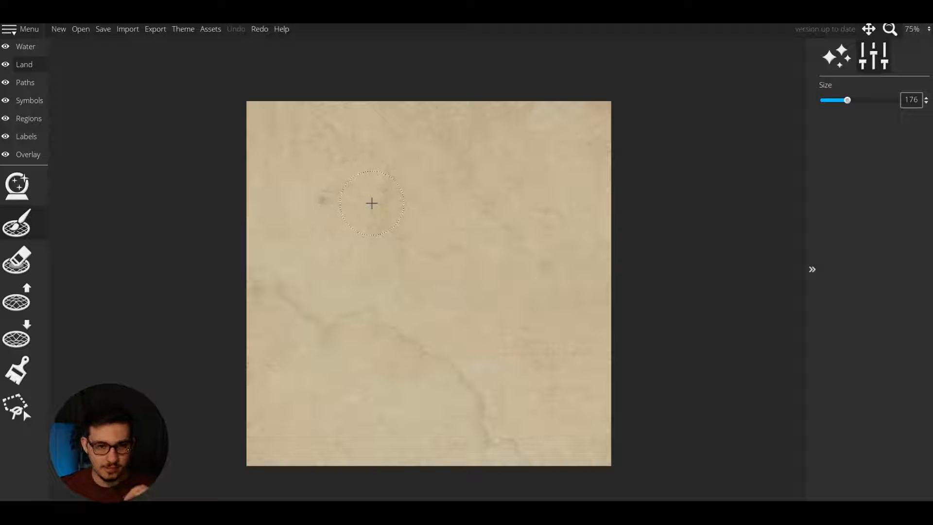
{"action": "left_click_drag", "start_coordinate": [370, 202], "coordinate": [362, 254]}
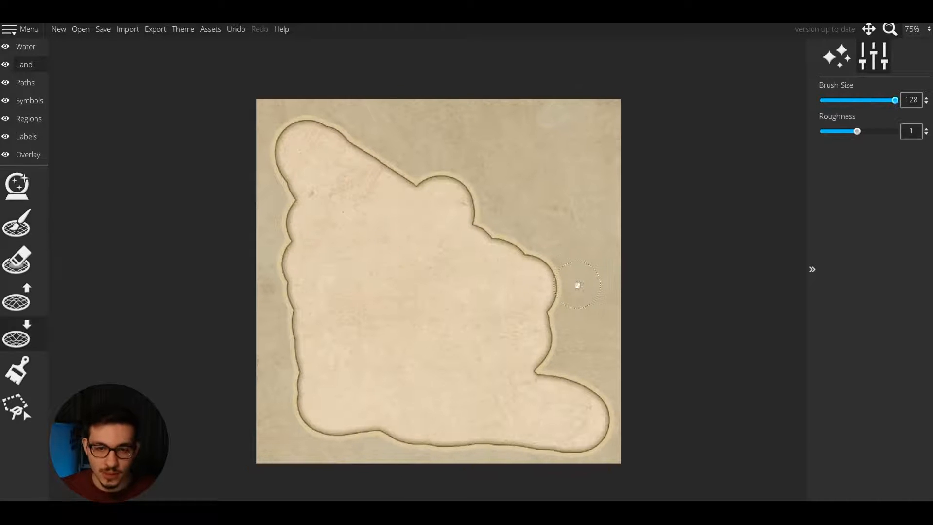
Step: Roughen the recessed part of the landmass's east coast by lowering land with brush size 128 and roughness 1
{"action": "scroll", "coordinate": [576, 285], "scroll_direction": "up", "scroll_amount": 1}
{"action": "scroll", "coordinate": [582, 326], "scroll_direction": "down", "scroll_amount": 1}
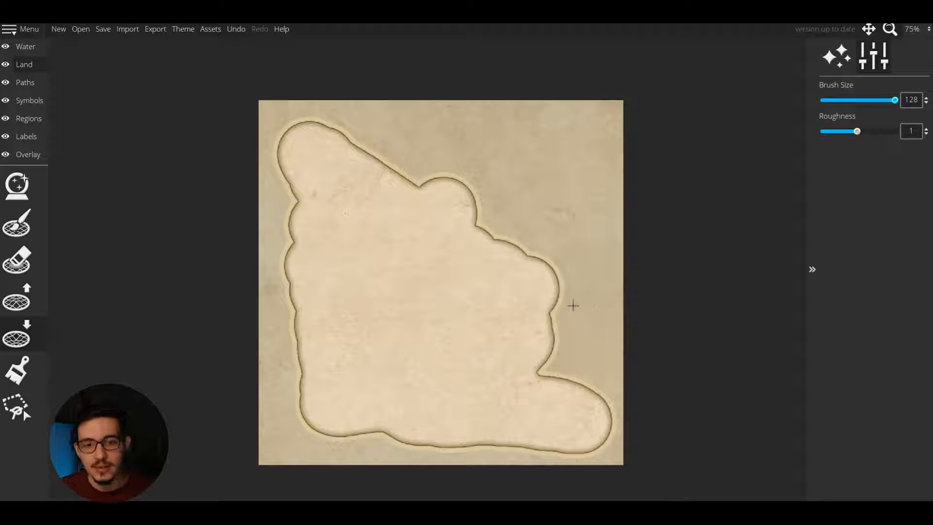
{"action": "scroll", "coordinate": [582, 329], "scroll_direction": "up", "scroll_amount": 1}
{"action": "mouse_move", "coordinate": [563, 325]}
{"action": "left_mouse_down"}
{"action": "mouse_move", "coordinate": [540, 357]}
{"action": "mouse_move", "coordinate": [538, 385]}
{"action": "left_mouse_up"}
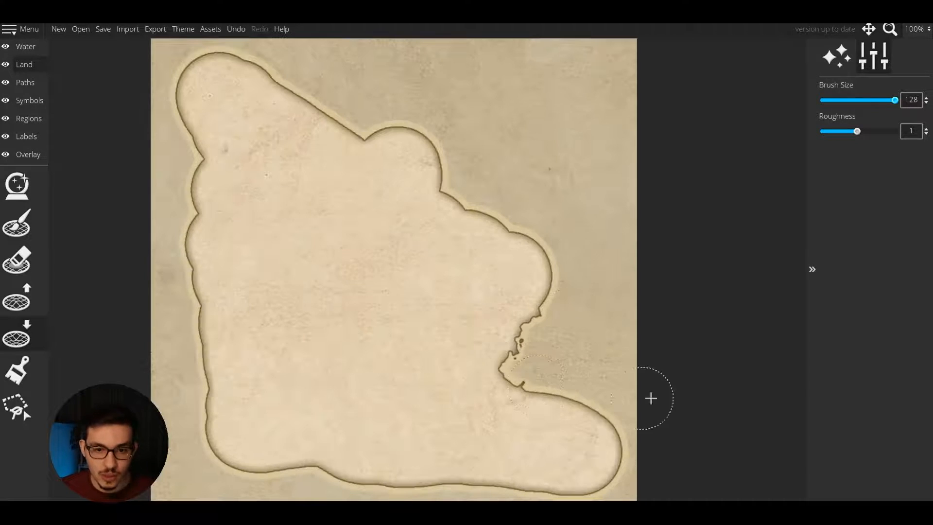
Step: Set the brush roughness to 0.59 and reshape the southeast coast beside the cove by lowering and raising land
{"action": "left_click_drag", "start_coordinate": [842, 135], "coordinate": [842, 135]}
{"action": "mouse_move", "coordinate": [534, 351]}
{"action": "left_mouse_down"}
{"action": "mouse_move", "coordinate": [589, 366]}
{"action": "mouse_move", "coordinate": [559, 391]}
{"action": "left_mouse_up"}
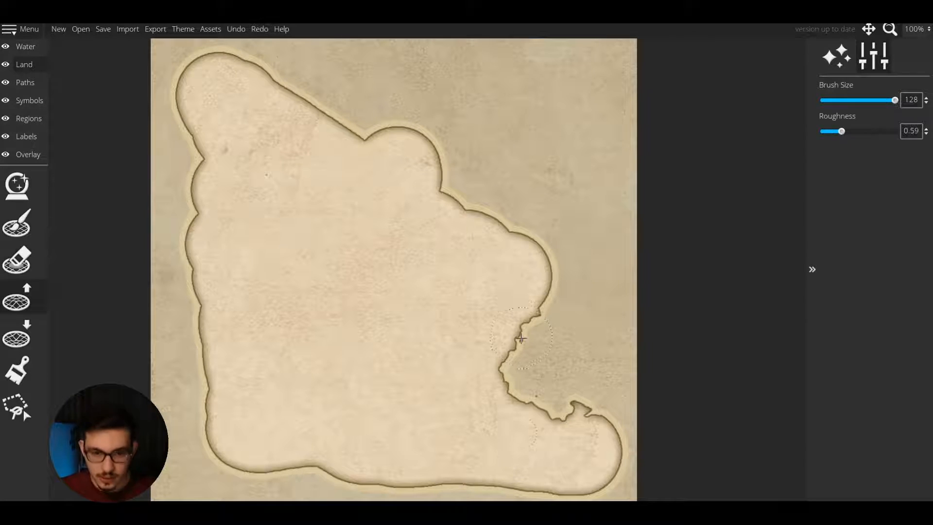
{"action": "mouse_move", "coordinate": [562, 391]}
{"action": "left_mouse_down"}
{"action": "mouse_move", "coordinate": [520, 374]}
{"action": "mouse_move", "coordinate": [555, 412]}
{"action": "mouse_move", "coordinate": [596, 375]}
{"action": "mouse_move", "coordinate": [599, 388]}
{"action": "left_mouse_up"}
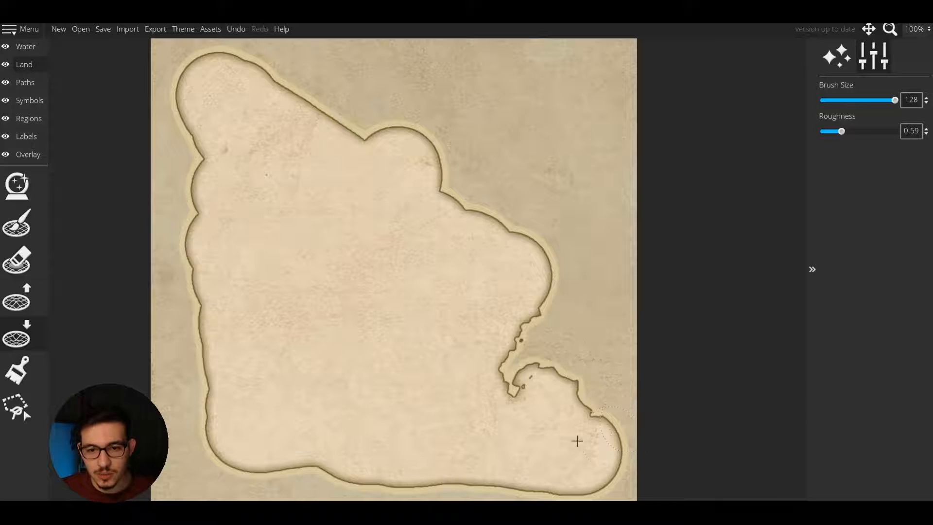
Step: Carve irregular bays and small islands along the south coast and southwest corner by lowering land
{"action": "left_click_drag", "start_coordinate": [576, 441], "coordinate": [570, 350]}
{"action": "mouse_move", "coordinate": [613, 379]}
{"action": "left_mouse_down"}
{"action": "mouse_move", "coordinate": [531, 394]}
{"action": "mouse_move", "coordinate": [494, 369]}
{"action": "mouse_move", "coordinate": [441, 386]}
{"action": "mouse_move", "coordinate": [407, 318]}
{"action": "mouse_move", "coordinate": [367, 363]}
{"action": "mouse_move", "coordinate": [414, 406]}
{"action": "mouse_move", "coordinate": [465, 400]}
{"action": "mouse_move", "coordinate": [517, 423]}
{"action": "mouse_move", "coordinate": [372, 387]}
{"action": "mouse_move", "coordinate": [265, 382]}
{"action": "mouse_move", "coordinate": [349, 390]}
{"action": "mouse_move", "coordinate": [331, 372]}
{"action": "mouse_move", "coordinate": [329, 383]}
{"action": "mouse_move", "coordinate": [368, 383]}
{"action": "mouse_move", "coordinate": [302, 379]}
{"action": "mouse_move", "coordinate": [300, 368]}
{"action": "mouse_move", "coordinate": [308, 384]}
{"action": "mouse_move", "coordinate": [254, 392]}
{"action": "mouse_move", "coordinate": [206, 310]}
{"action": "mouse_move", "coordinate": [268, 293]}
{"action": "mouse_move", "coordinate": [201, 366]}
{"action": "mouse_move", "coordinate": [218, 308]}
{"action": "mouse_move", "coordinate": [210, 256]}
{"action": "mouse_move", "coordinate": [167, 314]}
{"action": "left_mouse_up"}
{"action": "key", "text": "ctrl+z"}
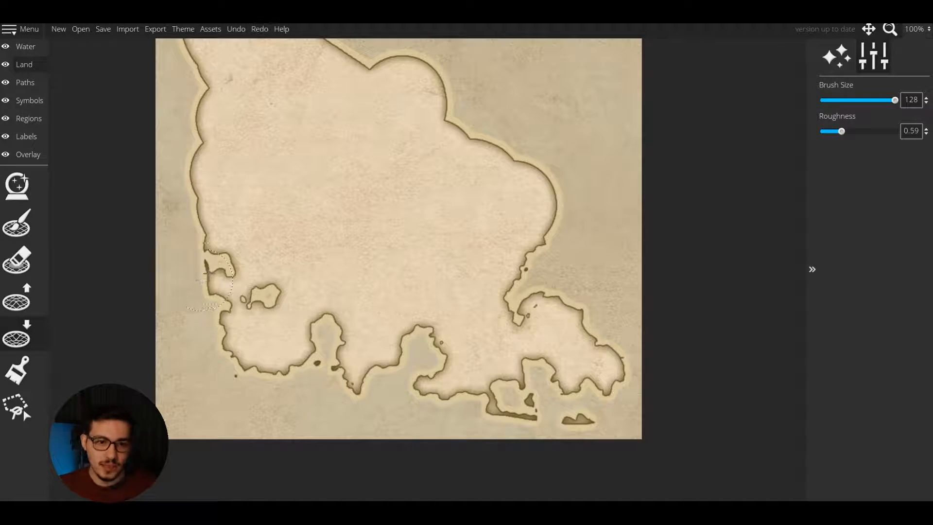
{"action": "mouse_move", "coordinate": [201, 280]}
{"action": "left_mouse_down"}
{"action": "mouse_move", "coordinate": [181, 273]}
{"action": "mouse_move", "coordinate": [196, 296]}
{"action": "mouse_move", "coordinate": [199, 285]}
{"action": "mouse_move", "coordinate": [210, 319]}
{"action": "left_mouse_up"}
{"action": "key", "text": "ctrl+z"}
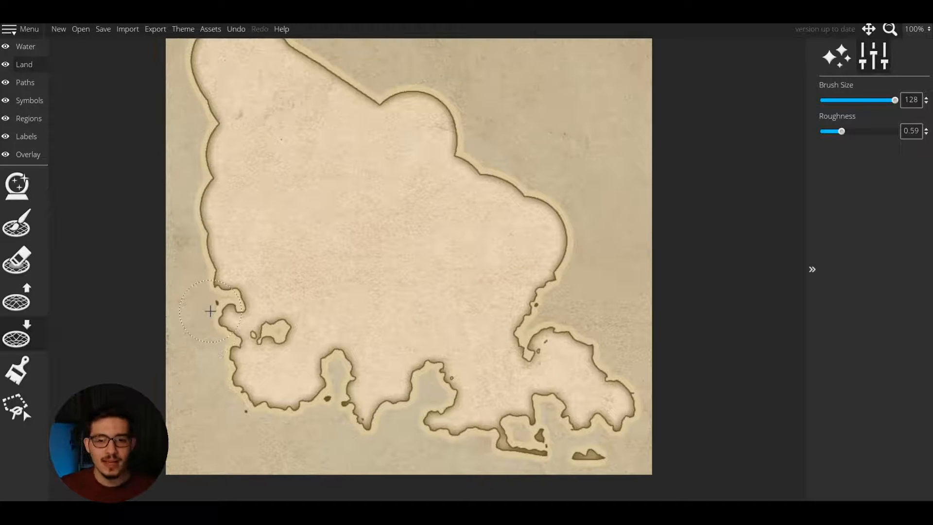
Step: Continue the jagged coastline up the middle of the west coast by lowering land, leaving a small offshore island
{"action": "left_click_drag", "start_coordinate": [281, 298], "coordinate": [285, 309]}
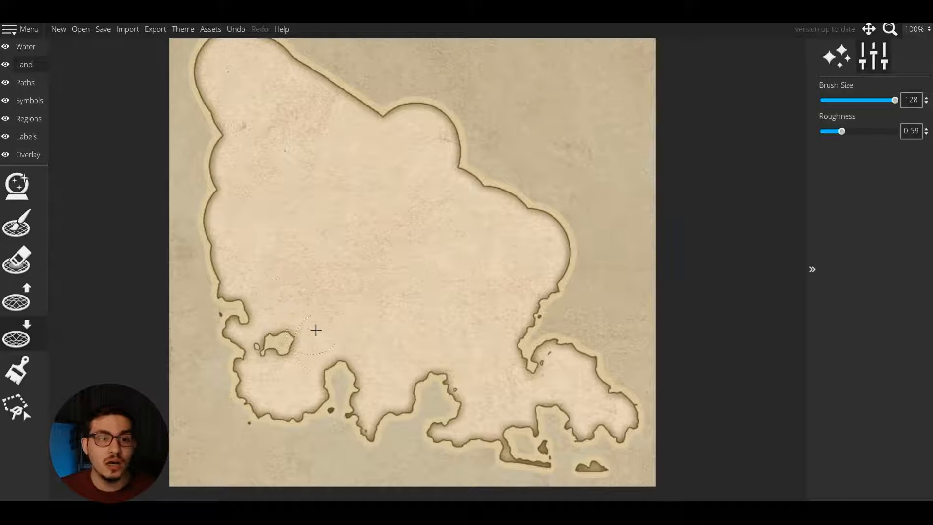
{"action": "mouse_move", "coordinate": [209, 279]}
{"action": "left_mouse_down"}
{"action": "mouse_move", "coordinate": [202, 238]}
{"action": "mouse_move", "coordinate": [213, 286]}
{"action": "mouse_move", "coordinate": [226, 216]}
{"action": "mouse_move", "coordinate": [223, 255]}
{"action": "mouse_move", "coordinate": [250, 224]}
{"action": "mouse_move", "coordinate": [205, 212]}
{"action": "left_mouse_up"}
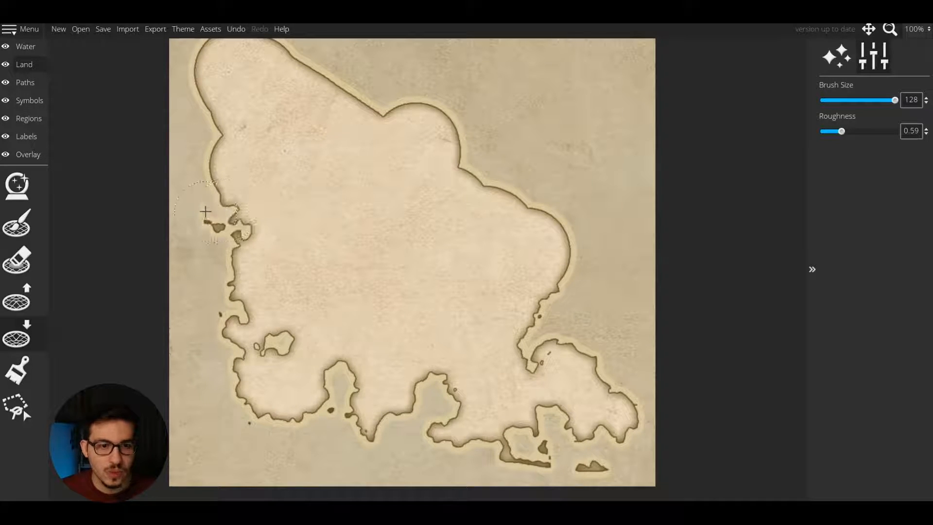
{"action": "key", "text": "ctrl+z"}
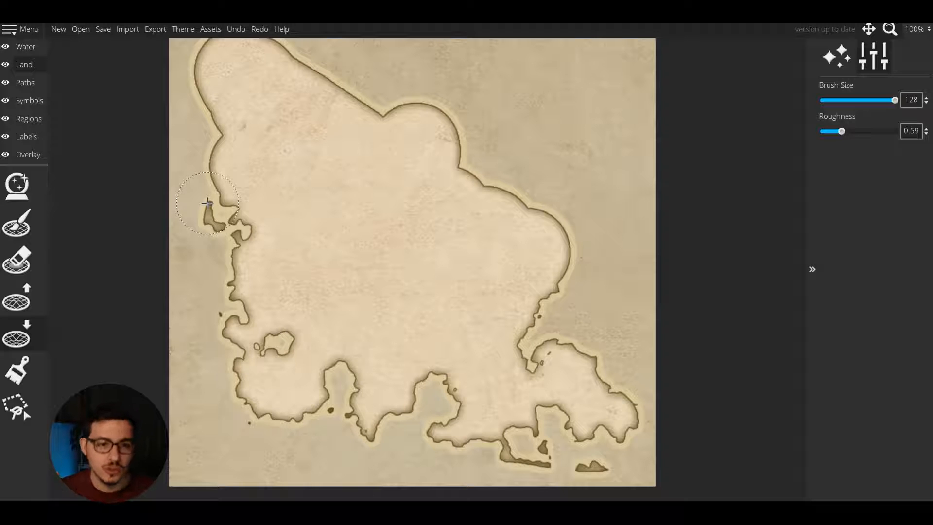
{"action": "left_click_drag", "start_coordinate": [268, 239], "coordinate": [272, 263]}
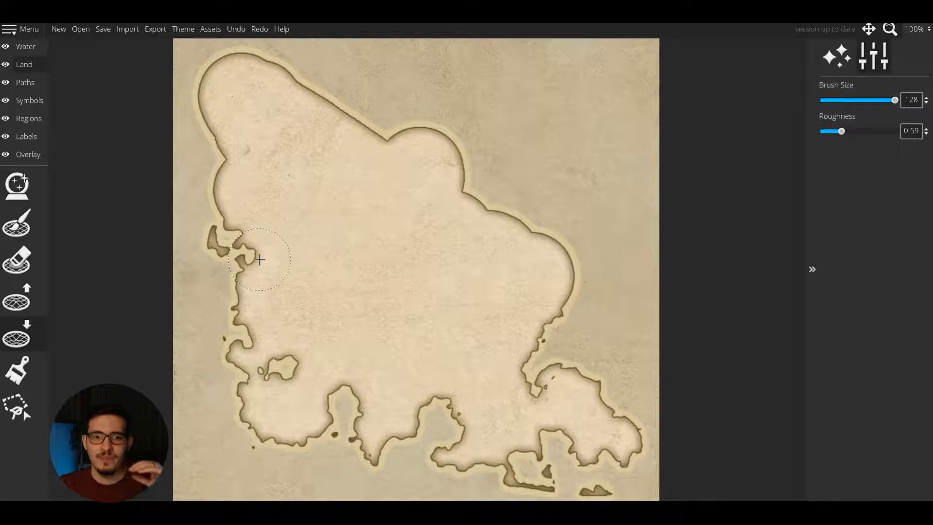
{"action": "left_click_drag", "start_coordinate": [260, 259], "coordinate": [254, 226]}
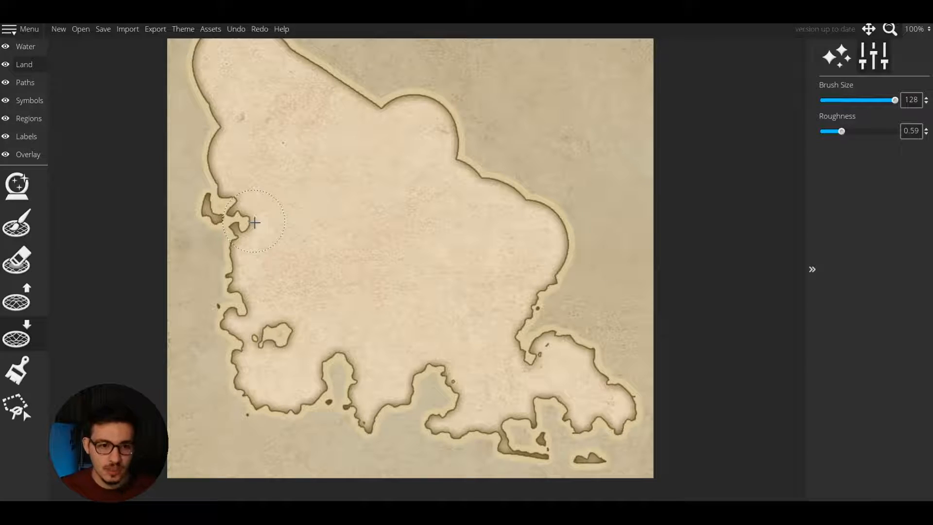
Step: Try reshaping the narrow inlet on the south coast by raising land with a brush size of 36, then undo it
{"action": "scroll", "coordinate": [254, 223], "scroll_direction": "up", "scroll_amount": 6}
{"action": "scroll", "coordinate": [340, 316], "scroll_direction": "down", "scroll_amount": 4}
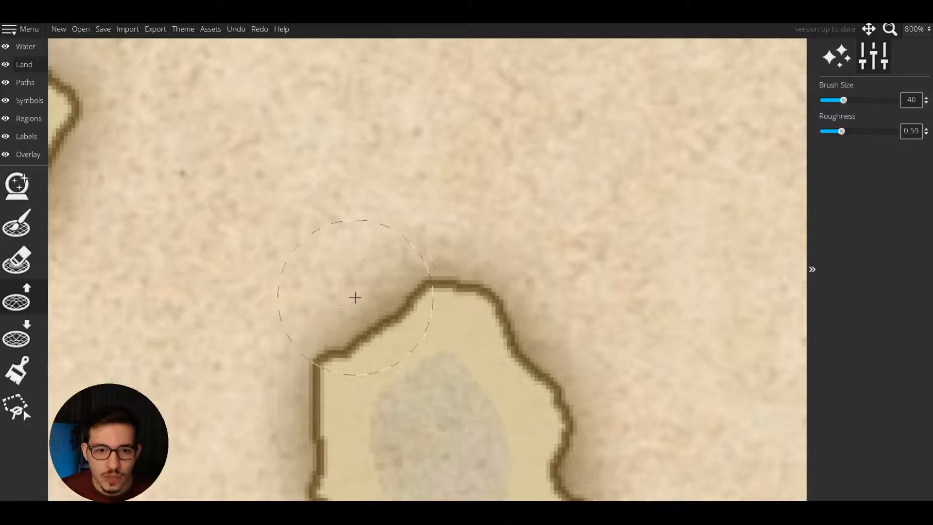
{"action": "scroll", "coordinate": [355, 297], "scroll_direction": "down", "scroll_amount": 1}
{"action": "left_click_drag", "start_coordinate": [355, 298], "coordinate": [337, 373]}
{"action": "mouse_move", "coordinate": [318, 408]}
{"action": "left_mouse_down"}
{"action": "mouse_move", "coordinate": [317, 233]}
{"action": "mouse_move", "coordinate": [341, 196]}
{"action": "mouse_move", "coordinate": [293, 266]}
{"action": "mouse_move", "coordinate": [339, 369]}
{"action": "left_mouse_up"}
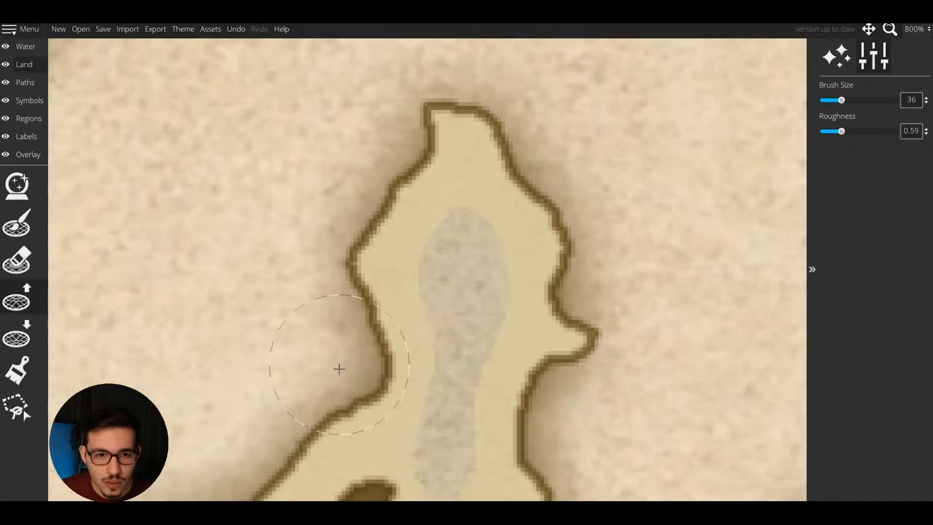
{"action": "key", "text": "ctrl+z"}
Step: Set the brush size to 128 and raise land around the west coast's inlet and small island
{"action": "scroll", "coordinate": [265, 267], "scroll_direction": "down", "scroll_amount": 3}
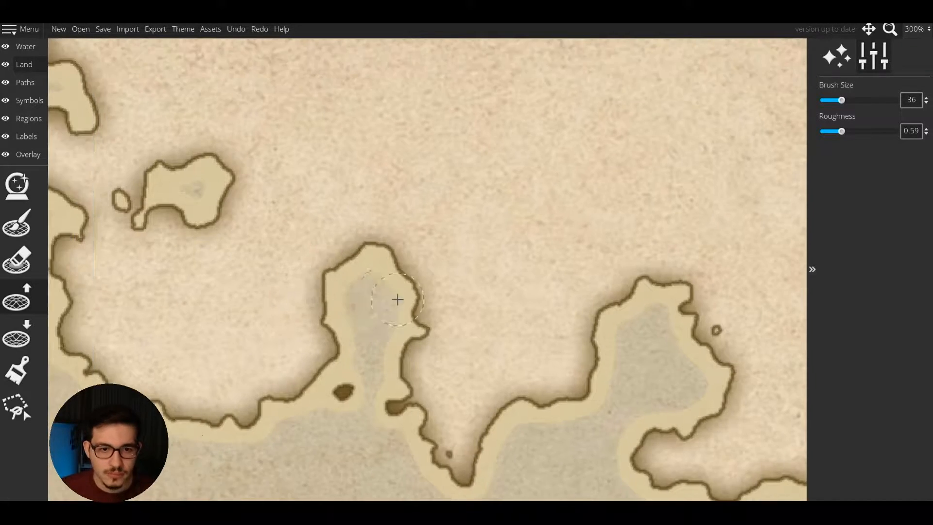
{"action": "scroll", "coordinate": [397, 299], "scroll_direction": "down", "scroll_amount": 3}
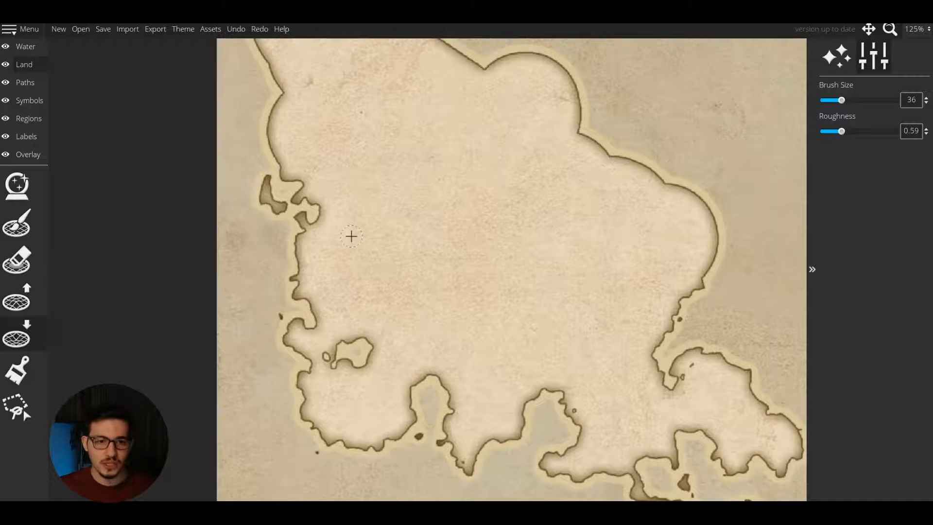
{"action": "scroll", "coordinate": [351, 236], "scroll_direction": "down", "scroll_amount": 1}
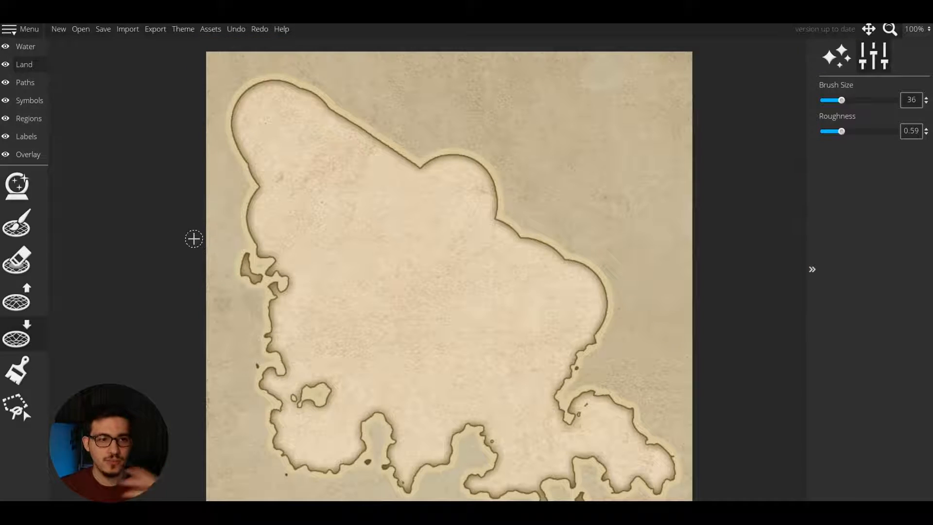
{"action": "scroll", "coordinate": [196, 240], "scroll_direction": "up", "scroll_amount": 10}
{"action": "scroll", "coordinate": [265, 257], "scroll_direction": "up", "scroll_amount": 2}
{"action": "key", "text": "4"}
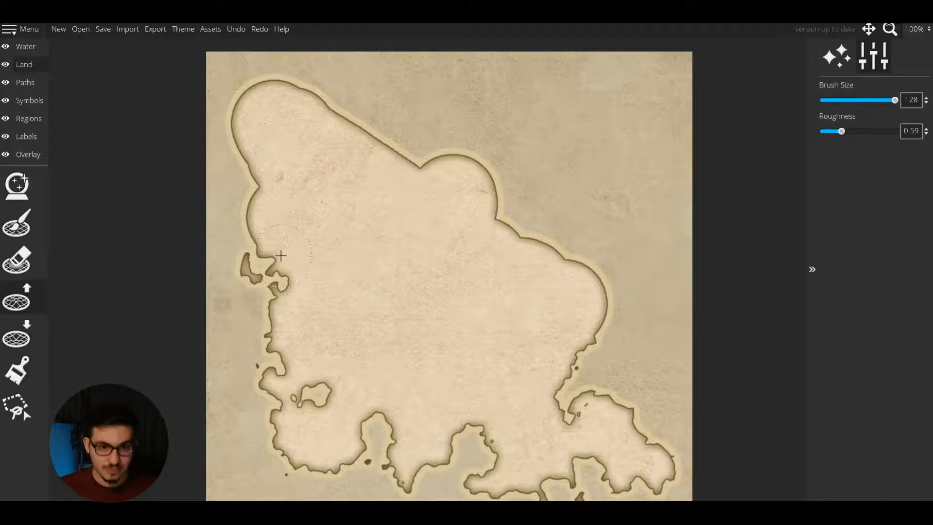
{"action": "mouse_move", "coordinate": [279, 256]}
{"action": "left_mouse_down"}
{"action": "mouse_move", "coordinate": [273, 297]}
{"action": "mouse_move", "coordinate": [250, 266]}
{"action": "left_mouse_up"}
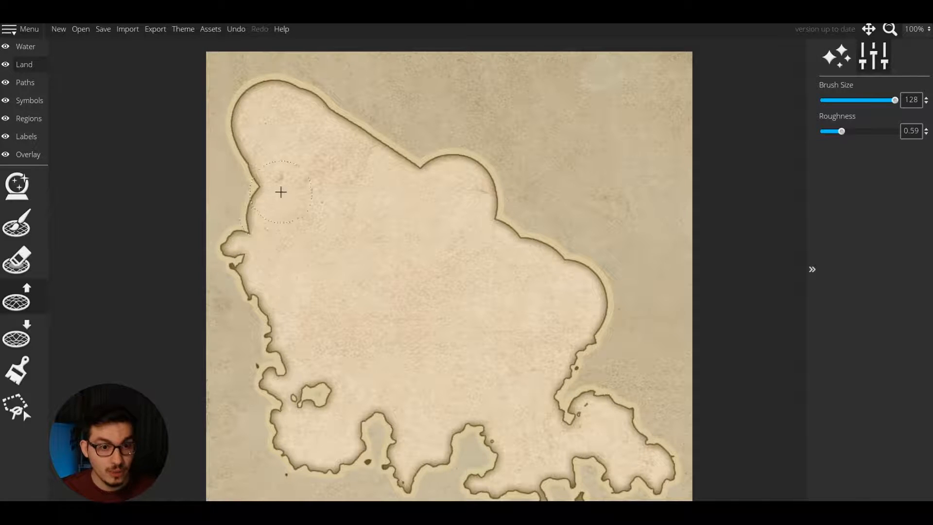
Step: Lower land along the smooth northwest coast to carve jagged bays and leave small offshore islands
{"action": "mouse_move", "coordinate": [281, 192]}
{"action": "left_mouse_down"}
{"action": "mouse_move", "coordinate": [241, 238]}
{"action": "mouse_move", "coordinate": [258, 196]}
{"action": "left_mouse_up"}
{"action": "key", "text": "5"}
{"action": "mouse_move", "coordinate": [227, 121]}
{"action": "left_mouse_down"}
{"action": "mouse_move", "coordinate": [238, 161]}
{"action": "mouse_move", "coordinate": [262, 178]}
{"action": "mouse_move", "coordinate": [259, 199]}
{"action": "mouse_move", "coordinate": [236, 215]}
{"action": "mouse_move", "coordinate": [223, 273]}
{"action": "mouse_move", "coordinate": [258, 272]}
{"action": "left_mouse_up"}
{"action": "mouse_move", "coordinate": [231, 134]}
{"action": "left_mouse_down"}
{"action": "mouse_move", "coordinate": [246, 79]}
{"action": "mouse_move", "coordinate": [275, 95]}
{"action": "left_mouse_up"}
{"action": "mouse_move", "coordinate": [279, 107]}
{"action": "left_mouse_down"}
{"action": "mouse_move", "coordinate": [282, 142]}
{"action": "mouse_move", "coordinate": [293, 151]}
{"action": "left_mouse_up"}
{"action": "left_click_drag", "start_coordinate": [321, 137], "coordinate": [337, 190]}
{"action": "mouse_move", "coordinate": [348, 147]}
{"action": "left_mouse_down"}
{"action": "mouse_move", "coordinate": [327, 162]}
{"action": "mouse_move", "coordinate": [332, 176]}
{"action": "left_mouse_up"}
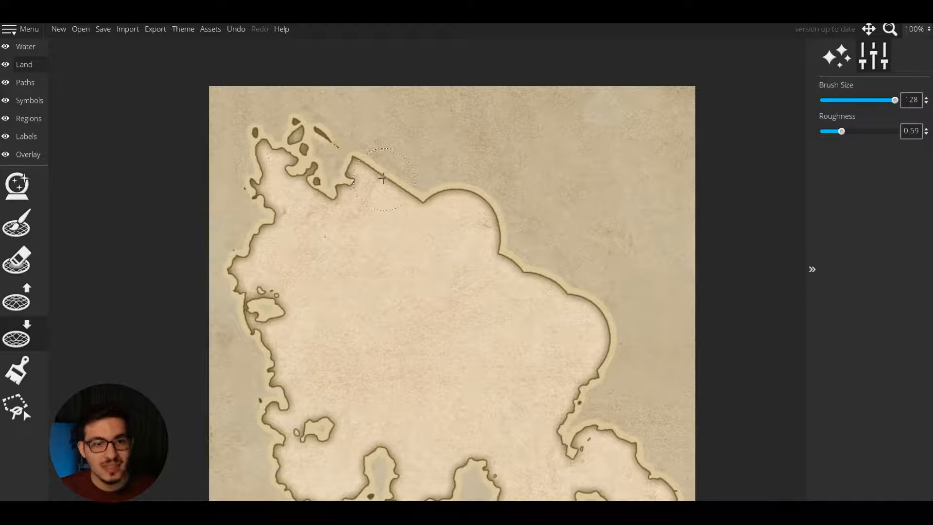
{"action": "key", "text": "ctrl+z"}
Step: Continue lowering land along the north, northeast and east coasts to turn the smooth outline into a jagged shoreline
{"action": "mouse_move", "coordinate": [382, 148]}
{"action": "left_mouse_down"}
{"action": "mouse_move", "coordinate": [363, 160]}
{"action": "mouse_move", "coordinate": [417, 212]}
{"action": "mouse_move", "coordinate": [390, 181]}
{"action": "mouse_move", "coordinate": [384, 192]}
{"action": "mouse_move", "coordinate": [473, 96]}
{"action": "mouse_move", "coordinate": [406, 215]}
{"action": "mouse_move", "coordinate": [459, 191]}
{"action": "mouse_move", "coordinate": [495, 208]}
{"action": "mouse_move", "coordinate": [490, 237]}
{"action": "mouse_move", "coordinate": [502, 216]}
{"action": "mouse_move", "coordinate": [544, 275]}
{"action": "mouse_move", "coordinate": [574, 287]}
{"action": "mouse_move", "coordinate": [581, 315]}
{"action": "left_mouse_up"}
{"action": "left_click_drag", "start_coordinate": [601, 357], "coordinate": [578, 200]}
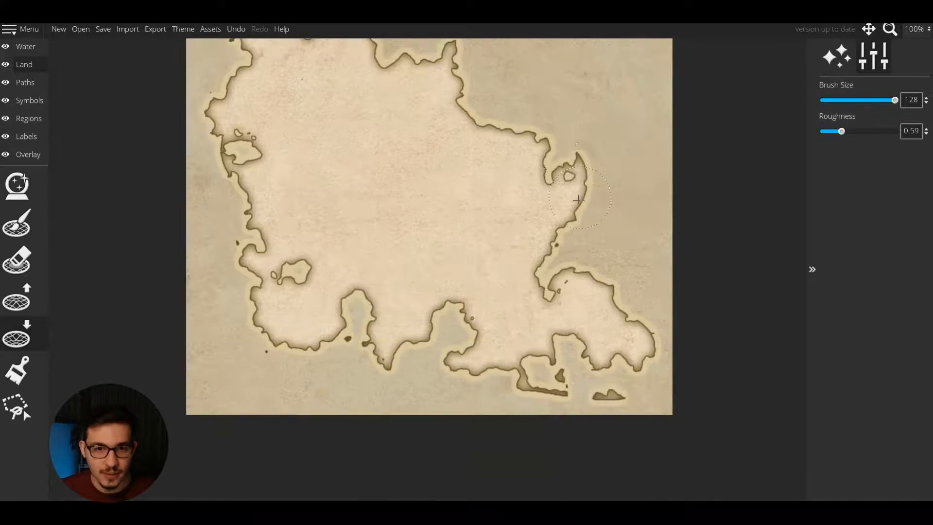
{"action": "left_click_drag", "start_coordinate": [488, 243], "coordinate": [517, 331]}
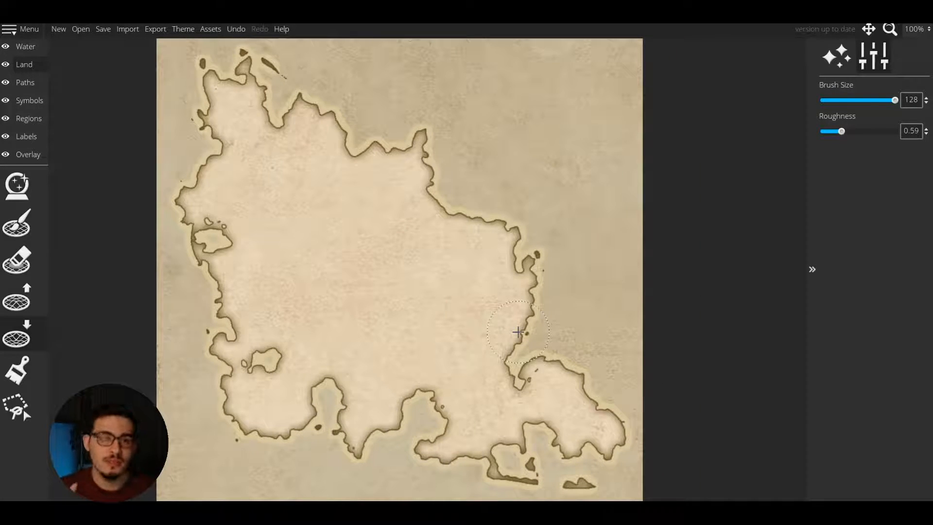
Step: Raise land off the east, northeast and north coasts to extend them with irregular headlands
{"action": "key", "text": "4"}
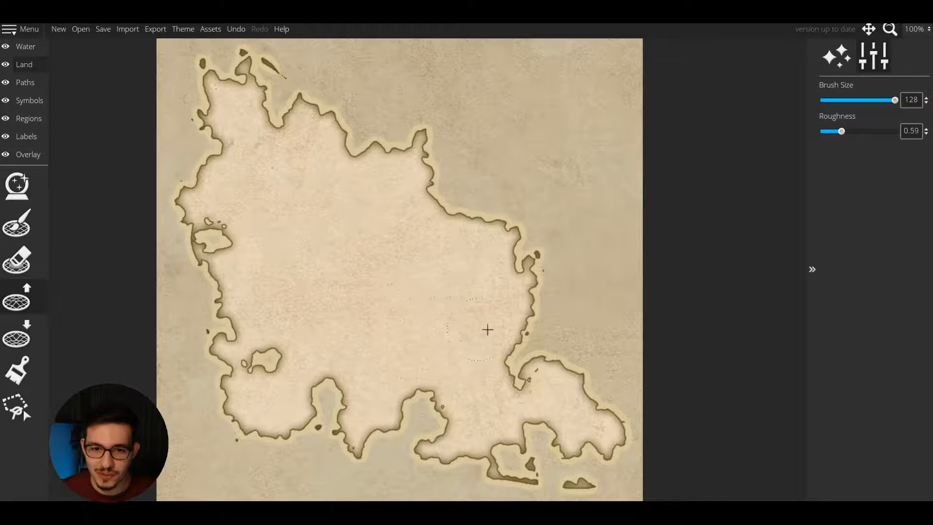
{"action": "mouse_move", "coordinate": [487, 329]}
{"action": "left_mouse_down"}
{"action": "mouse_move", "coordinate": [510, 332]}
{"action": "mouse_move", "coordinate": [480, 363]}
{"action": "mouse_move", "coordinate": [527, 343]}
{"action": "mouse_move", "coordinate": [570, 335]}
{"action": "left_mouse_up"}
{"action": "mouse_move", "coordinate": [530, 375]}
{"action": "left_mouse_down"}
{"action": "mouse_move", "coordinate": [525, 420]}
{"action": "mouse_move", "coordinate": [580, 420]}
{"action": "mouse_move", "coordinate": [525, 357]}
{"action": "left_mouse_up"}
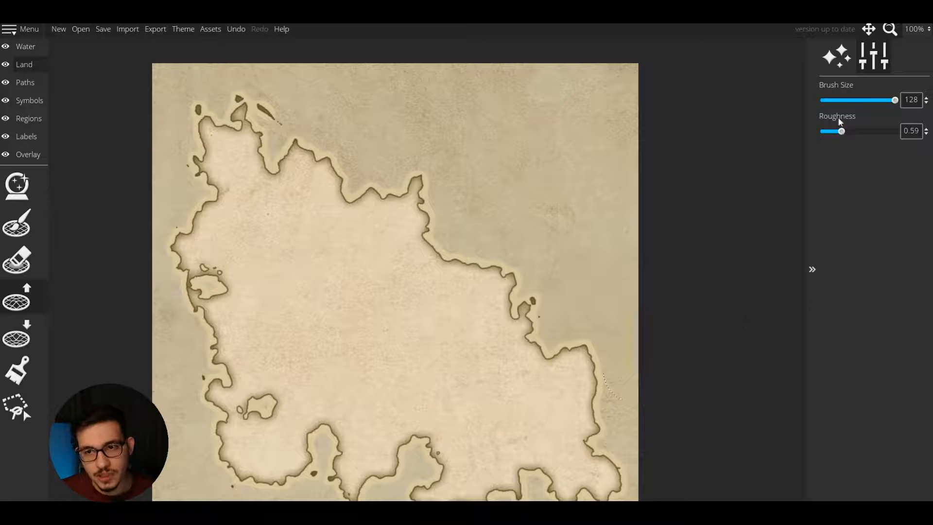
{"action": "mouse_move", "coordinate": [433, 250]}
{"action": "left_mouse_down"}
{"action": "mouse_move", "coordinate": [450, 273]}
{"action": "mouse_move", "coordinate": [515, 272]}
{"action": "left_mouse_up"}
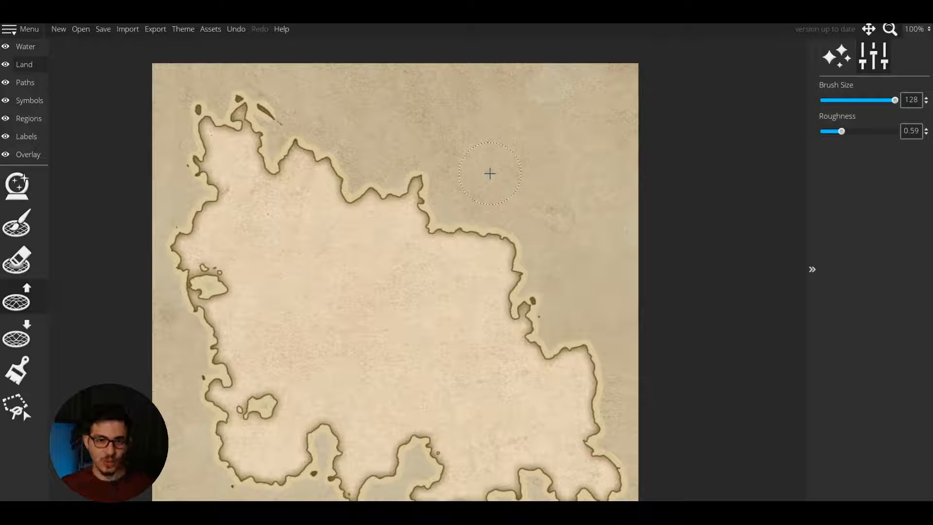
{"action": "scroll", "coordinate": [485, 169], "scroll_direction": "up", "scroll_amount": 1}
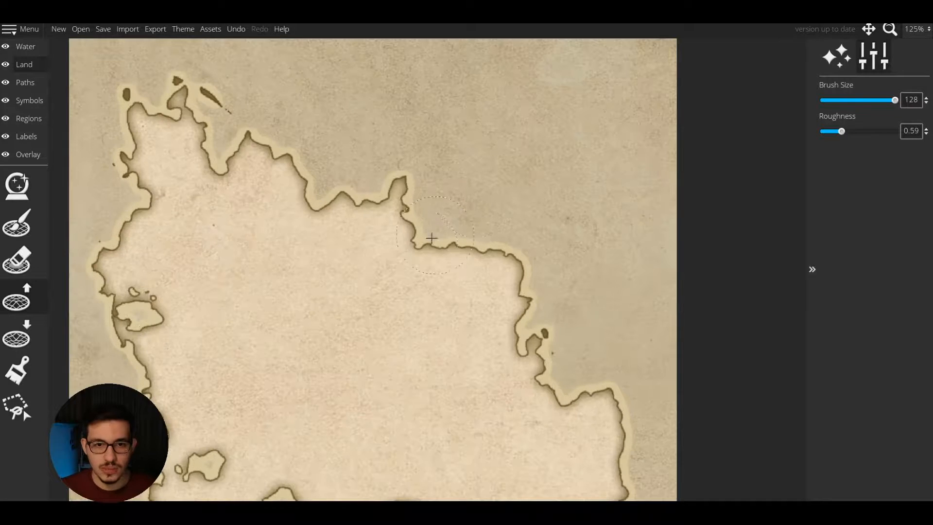
{"action": "mouse_move", "coordinate": [419, 248]}
{"action": "left_mouse_down"}
{"action": "mouse_move", "coordinate": [406, 209]}
{"action": "mouse_move", "coordinate": [315, 170]}
{"action": "left_mouse_up"}
Step: Set the roughness to 1.72 and lower land along the north and northwest coasts to break them into scattered islets
{"action": "left_click_drag", "start_coordinate": [842, 131], "coordinate": [884, 135]}
{"action": "key", "text": "5"}
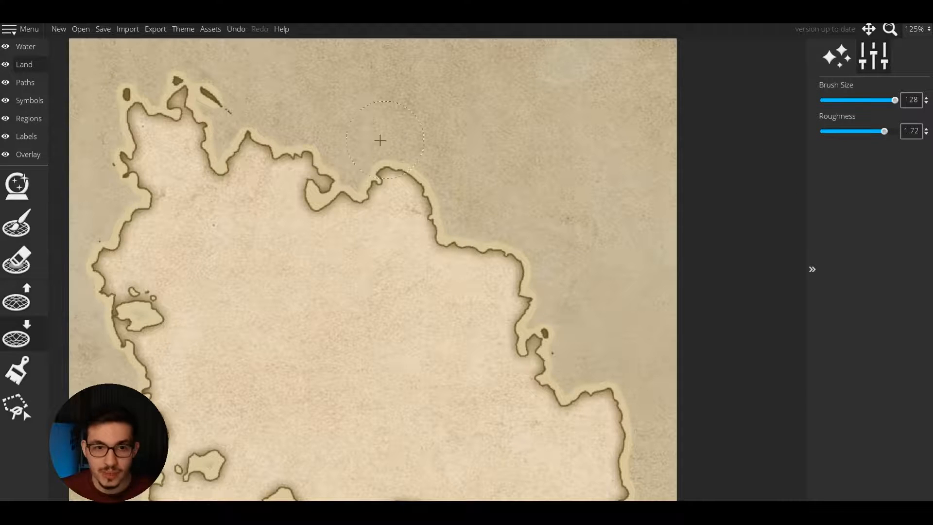
{"action": "mouse_move", "coordinate": [340, 156]}
{"action": "left_mouse_down"}
{"action": "mouse_move", "coordinate": [312, 184]}
{"action": "mouse_move", "coordinate": [293, 164]}
{"action": "mouse_move", "coordinate": [249, 169]}
{"action": "mouse_move", "coordinate": [224, 154]}
{"action": "mouse_move", "coordinate": [203, 162]}
{"action": "mouse_move", "coordinate": [192, 124]}
{"action": "mouse_move", "coordinate": [141, 131]}
{"action": "mouse_move", "coordinate": [135, 202]}
{"action": "mouse_move", "coordinate": [144, 235]}
{"action": "mouse_move", "coordinate": [117, 155]}
{"action": "mouse_move", "coordinate": [142, 215]}
{"action": "mouse_move", "coordinate": [137, 195]}
{"action": "mouse_move", "coordinate": [96, 316]}
{"action": "mouse_move", "coordinate": [105, 271]}
{"action": "mouse_move", "coordinate": [122, 332]}
{"action": "left_mouse_up"}
{"action": "left_click_drag", "start_coordinate": [229, 335], "coordinate": [243, 253]}
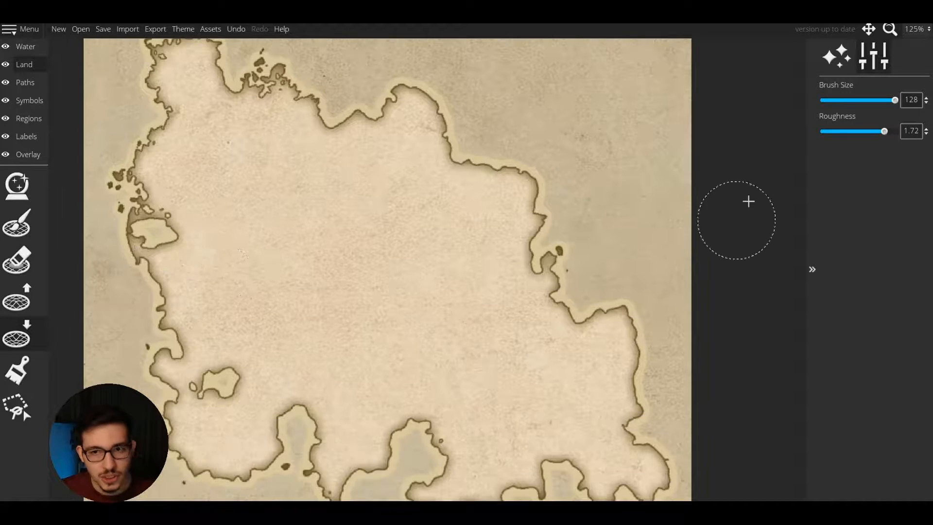
Step: Try filling in the two middle inlets on the south coast by raising land at roughness 0.57, then undo the strokes
{"action": "left_click", "coordinate": [17, 298]}
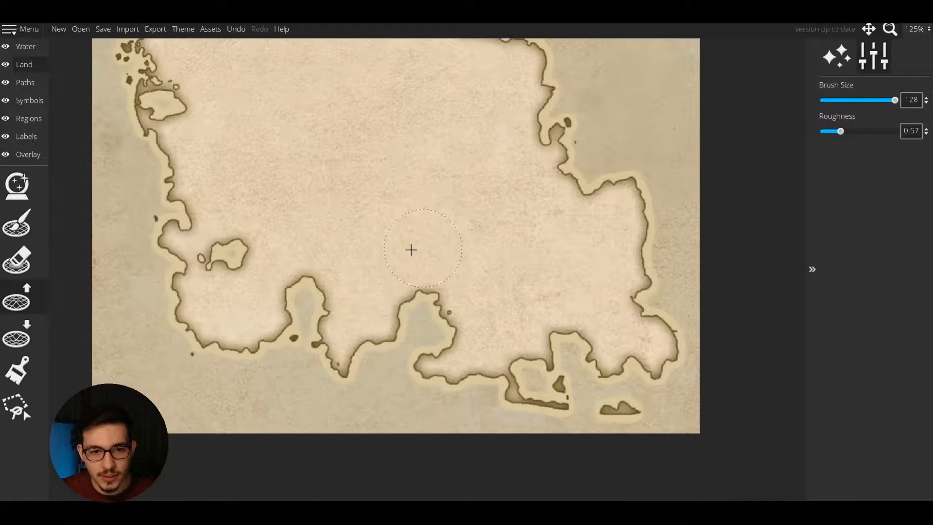
{"action": "left_click", "coordinate": [422, 300]}
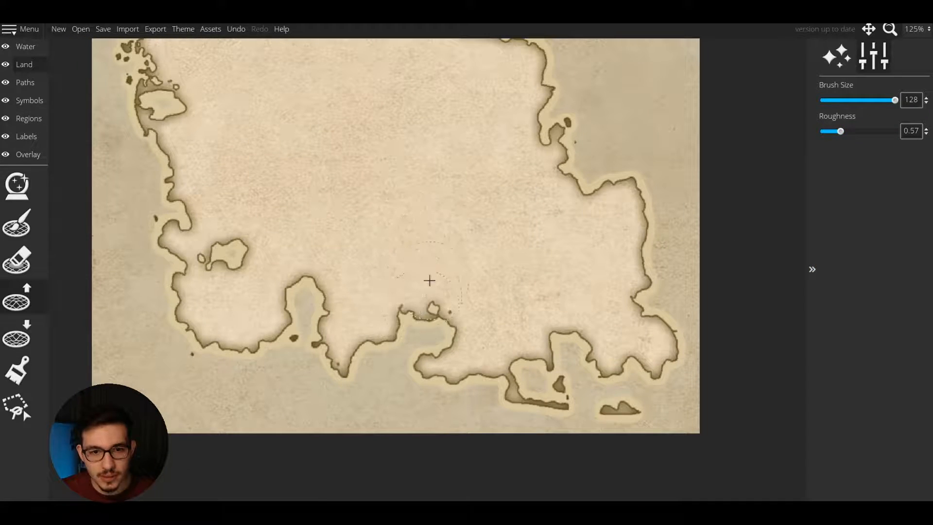
{"action": "key", "text": "ctrl+z"}
{"action": "left_click_drag", "start_coordinate": [387, 287], "coordinate": [363, 307]}
{"action": "key", "text": "ctrl+z"}
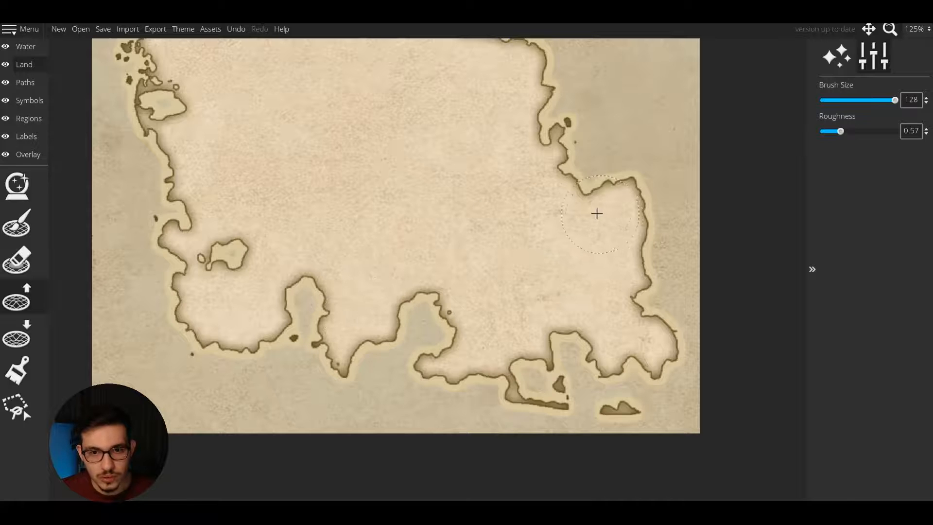
Step: Cut a channel from the enclosed west-coast inlet to the sea with a tiny brush, and raise land just south of it with brush size 28
{"action": "scroll", "coordinate": [623, 225], "scroll_direction": "down", "scroll_amount": 3}
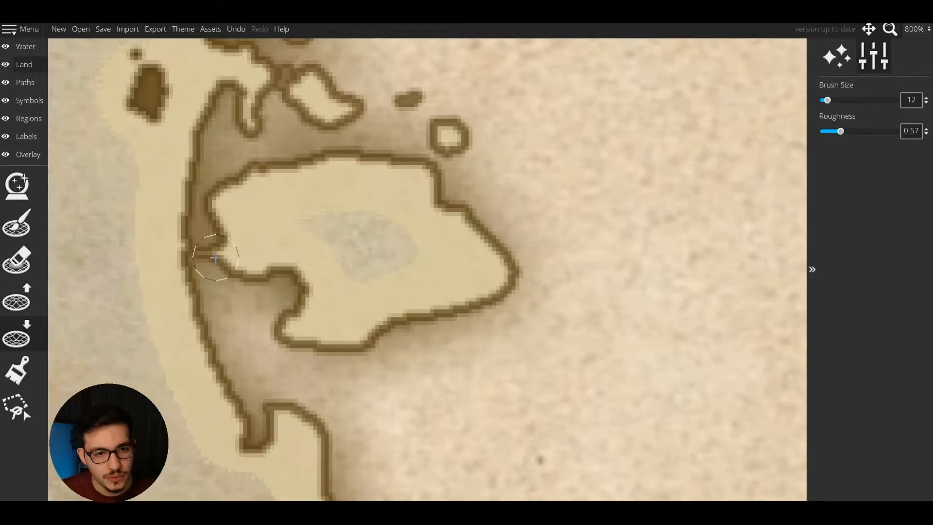
{"action": "scroll", "coordinate": [229, 248], "scroll_direction": "down", "scroll_amount": 1}
{"action": "scroll", "coordinate": [194, 251], "scroll_direction": "up", "scroll_amount": 1}
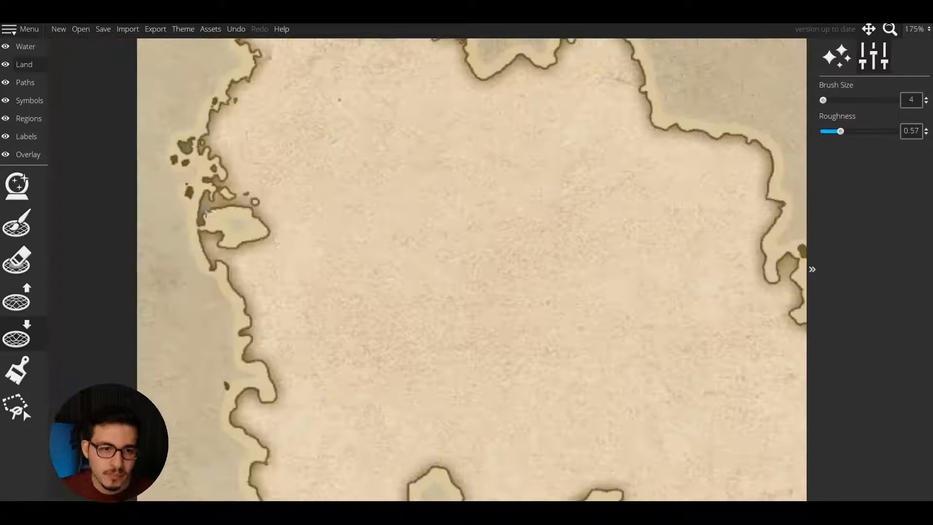
{"action": "scroll", "coordinate": [306, 244], "scroll_direction": "down", "scroll_amount": 3}
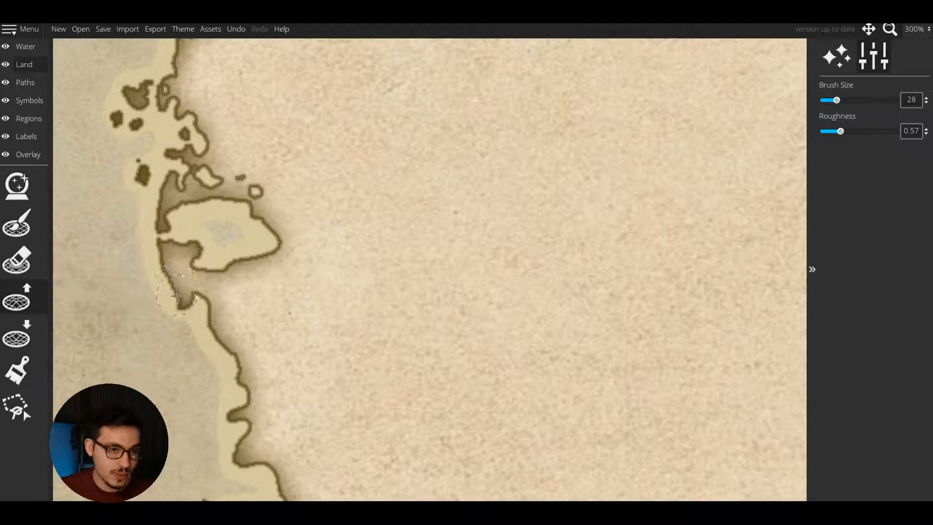
{"action": "left_click_drag", "start_coordinate": [176, 303], "coordinate": [180, 325]}
{"action": "mouse_move", "coordinate": [209, 287]}
{"action": "left_mouse_down"}
{"action": "mouse_move", "coordinate": [185, 295]}
{"action": "mouse_move", "coordinate": [173, 321]}
{"action": "left_mouse_up"}
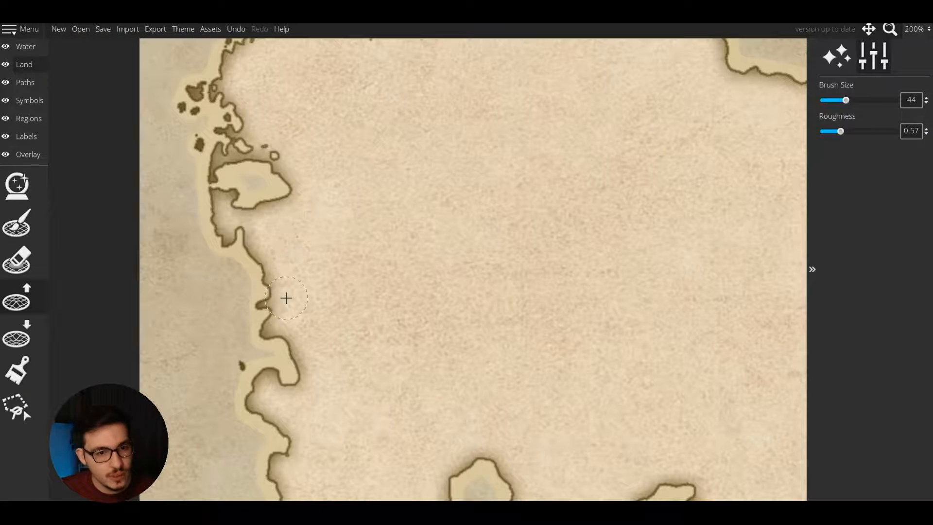
Step: Enlarge the small island off the middle of the west coast by raising land with brush size 28, undoing the oversized attempts
{"action": "mouse_move", "coordinate": [286, 297]}
{"action": "left_mouse_down"}
{"action": "mouse_move", "coordinate": [266, 298]}
{"action": "mouse_move", "coordinate": [270, 313]}
{"action": "mouse_move", "coordinate": [256, 337]}
{"action": "mouse_move", "coordinate": [219, 362]}
{"action": "mouse_move", "coordinate": [236, 363]}
{"action": "left_mouse_up"}
{"action": "key", "text": "ctrl+z"}
{"action": "key", "text": "ctrl+z"}
{"action": "left_click", "coordinate": [239, 363]}
{"action": "key", "text": "bracketleft"}
{"action": "key", "text": "bracketleft"}
{"action": "key", "text": "bracketleft"}
{"action": "key", "text": "bracketleft"}
{"action": "key", "text": "ctrl+z"}
{"action": "left_click", "coordinate": [234, 363]}
{"action": "scroll", "coordinate": [232, 346], "scroll_direction": "down", "scroll_amount": 5}
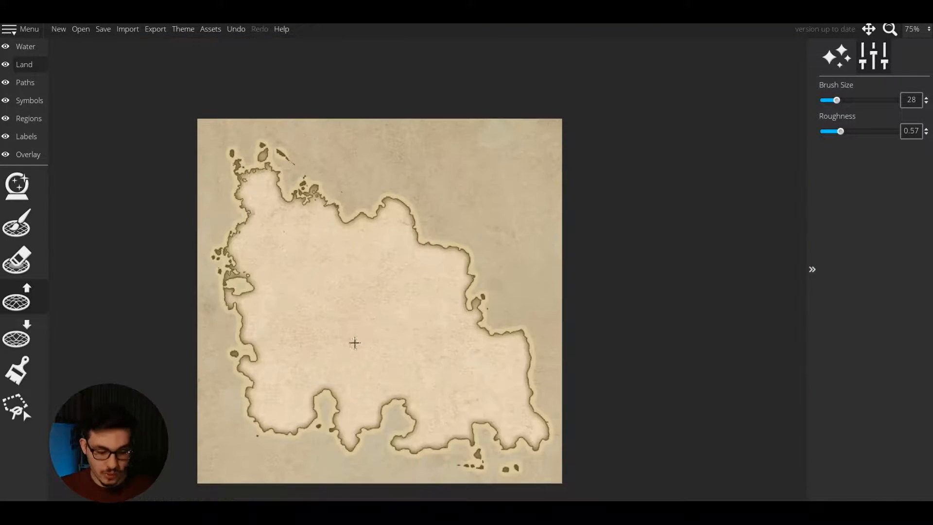
Step: Raise land beside the cluster of islets on the north coast to form a small headland
{"action": "left_click_drag", "start_coordinate": [354, 344], "coordinate": [334, 390]}
{"action": "scroll", "coordinate": [358, 273], "scroll_direction": "up", "scroll_amount": 3}
{"action": "scroll", "coordinate": [204, 179], "scroll_direction": "up", "scroll_amount": 3}
{"action": "key", "text": "bracketright"}
{"action": "key", "text": "bracketright"}
{"action": "mouse_move", "coordinate": [231, 258]}
{"action": "left_mouse_down"}
{"action": "mouse_move", "coordinate": [239, 227]}
{"action": "mouse_move", "coordinate": [225, 206]}
{"action": "mouse_move", "coordinate": [369, 298]}
{"action": "left_mouse_up"}
{"action": "key", "text": "bracketleft"}
{"action": "key", "text": "bracketleft"}
{"action": "scroll", "coordinate": [258, 208], "scroll_direction": "down", "scroll_amount": 2}
{"action": "scroll", "coordinate": [322, 260], "scroll_direction": "up", "scroll_amount": 1}
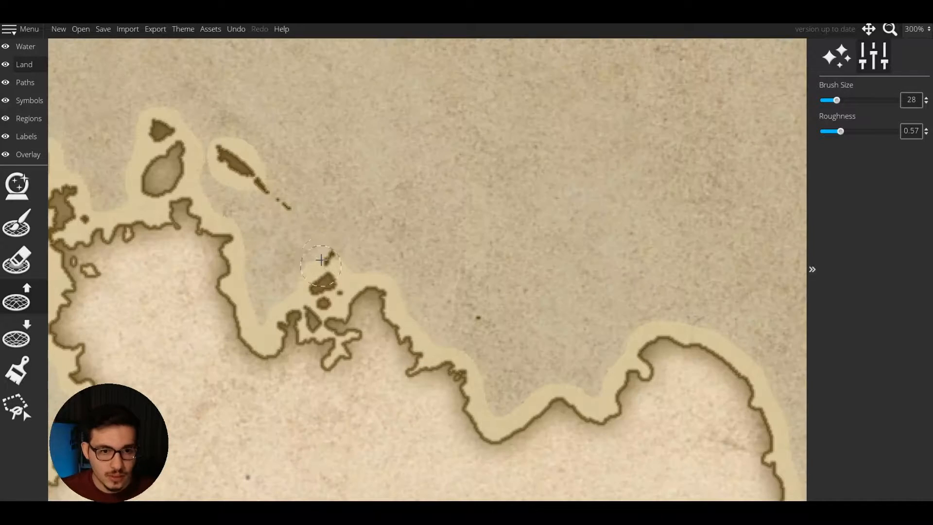
Step: Lower land among the north-coast islets with brush size 28 to separate them
{"action": "scroll", "coordinate": [321, 258], "scroll_direction": "up", "scroll_amount": 3}
{"action": "key", "text": "t"}
{"action": "left_click_drag", "start_coordinate": [277, 373], "coordinate": [288, 389]}
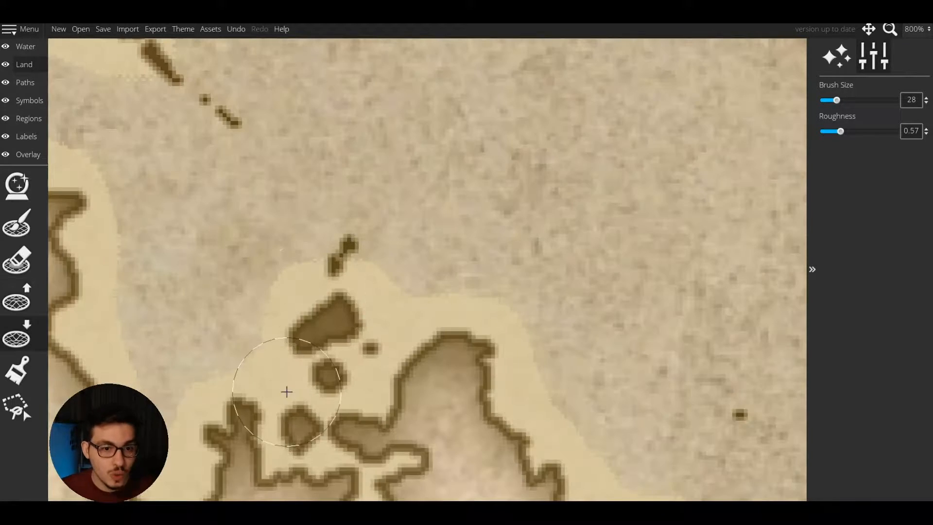
{"action": "scroll", "coordinate": [306, 328], "scroll_direction": "down", "scroll_amount": 5}
{"action": "scroll", "coordinate": [268, 266], "scroll_direction": "up", "scroll_amount": 3}
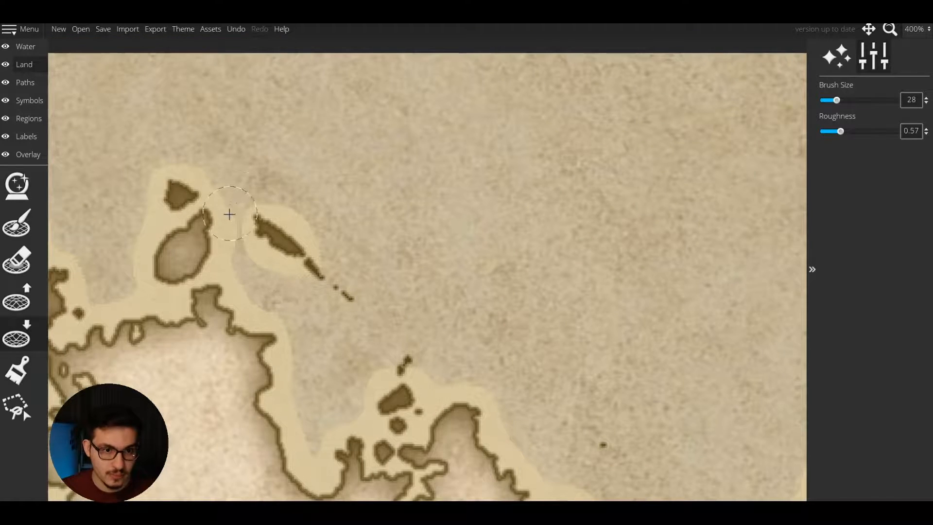
Step: Refine the shoreline and islands at the northwest tip by alternately lowering and raising land with smaller brushes
{"action": "left_click_drag", "start_coordinate": [229, 215], "coordinate": [319, 191]}
{"action": "key", "text": "r"}
{"action": "mouse_move", "coordinate": [201, 325]}
{"action": "left_mouse_down"}
{"action": "mouse_move", "coordinate": [218, 325]}
{"action": "mouse_move", "coordinate": [312, 258]}
{"action": "mouse_move", "coordinate": [394, 222]}
{"action": "left_mouse_up"}
{"action": "key", "text": "bracketleft"}
{"action": "key", "text": "bracketleft"}
{"action": "left_click_drag", "start_coordinate": [340, 273], "coordinate": [289, 219]}
{"action": "key", "text": "t"}
{"action": "key", "text": "bracketleft"}
{"action": "key", "text": "bracketleft"}
{"action": "key", "text": "bracketleft"}
{"action": "scroll", "coordinate": [287, 210], "scroll_direction": "down", "scroll_amount": 2}
{"action": "scroll", "coordinate": [281, 177], "scroll_direction": "up", "scroll_amount": 3}
{"action": "scroll", "coordinate": [287, 184], "scroll_direction": "down", "scroll_amount": 5}
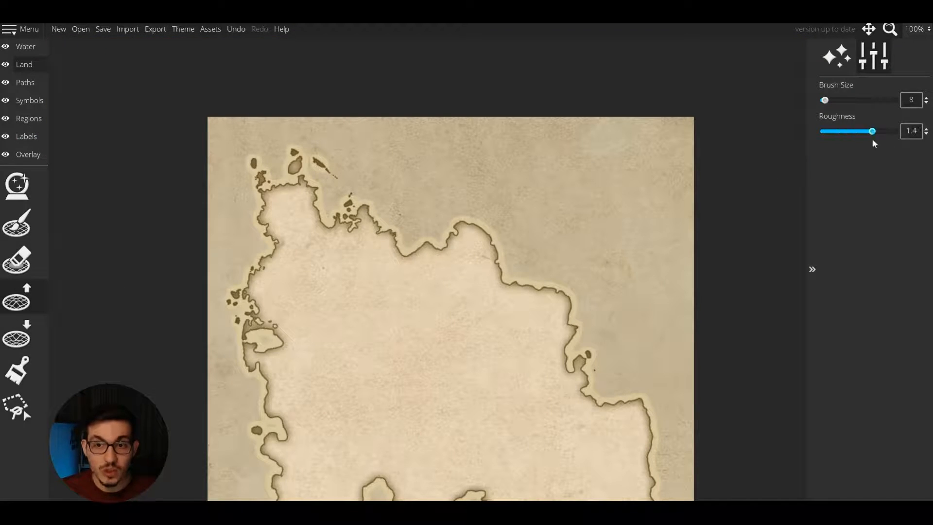
Step: Raise the roughness to 1.72, try reshaping the southeast coast with a larger brush, and undo the last stroke
{"action": "key", "text": "bracketright"}
{"action": "key", "text": "bracketright"}
{"action": "key", "text": "bracketright"}
{"action": "left_click", "coordinate": [877, 100]}
{"action": "left_click_drag", "start_coordinate": [505, 408], "coordinate": [500, 240]}
{"action": "mouse_move", "coordinate": [510, 391]}
{"action": "left_mouse_down"}
{"action": "mouse_move", "coordinate": [489, 401]}
{"action": "mouse_move", "coordinate": [512, 385]}
{"action": "mouse_move", "coordinate": [474, 400]}
{"action": "mouse_move", "coordinate": [487, 384]}
{"action": "mouse_move", "coordinate": [514, 376]}
{"action": "mouse_move", "coordinate": [489, 383]}
{"action": "mouse_move", "coordinate": [505, 392]}
{"action": "mouse_move", "coordinate": [509, 363]}
{"action": "mouse_move", "coordinate": [523, 386]}
{"action": "mouse_move", "coordinate": [513, 394]}
{"action": "mouse_move", "coordinate": [498, 366]}
{"action": "mouse_move", "coordinate": [352, 320]}
{"action": "mouse_move", "coordinate": [484, 374]}
{"action": "mouse_move", "coordinate": [425, 366]}
{"action": "left_mouse_up"}
{"action": "key", "text": "bracketleft"}
{"action": "key", "text": "bracketleft"}
{"action": "key", "text": "bracketleft"}
{"action": "key", "text": "ctrl+z"}
Step: Break the southeast coast and its offshore islands into scattered rocky islets by lowering land with a reduced brush
{"action": "scroll", "coordinate": [487, 383], "scroll_direction": "up", "scroll_amount": 1}
{"action": "key", "text": "bracketleft"}
{"action": "key", "text": "bracketleft"}
{"action": "key", "text": "bracketleft"}
{"action": "key", "text": "bracketleft"}
{"action": "key", "text": "bracketleft"}
{"action": "key", "text": "bracketleft"}
{"action": "scroll", "coordinate": [503, 375], "scroll_direction": "down", "scroll_amount": 1}
{"action": "scroll", "coordinate": [508, 365], "scroll_direction": "up", "scroll_amount": 1}
{"action": "key", "text": "bracketright"}
{"action": "scroll", "coordinate": [492, 359], "scroll_direction": "down", "scroll_amount": 3}
{"action": "scroll", "coordinate": [348, 321], "scroll_direction": "up", "scroll_amount": 3}
{"action": "scroll", "coordinate": [425, 366], "scroll_direction": "down", "scroll_amount": 1}
{"action": "scroll", "coordinate": [316, 373], "scroll_direction": "down", "scroll_amount": 1}
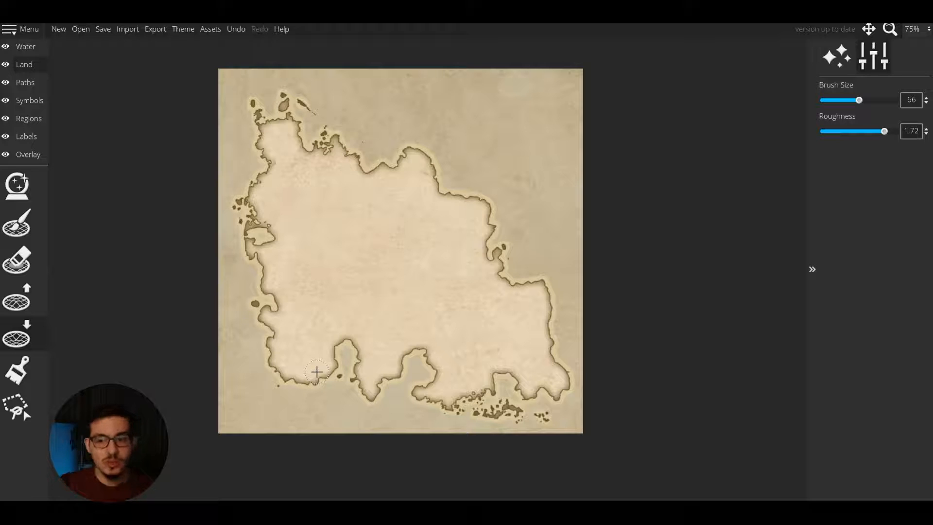
Step: Roughen the southwest corner's coastline by lowering land at roughness 1.72, leaving a small islet at its tip
{"action": "scroll", "coordinate": [316, 372], "scroll_direction": "up", "scroll_amount": 2}
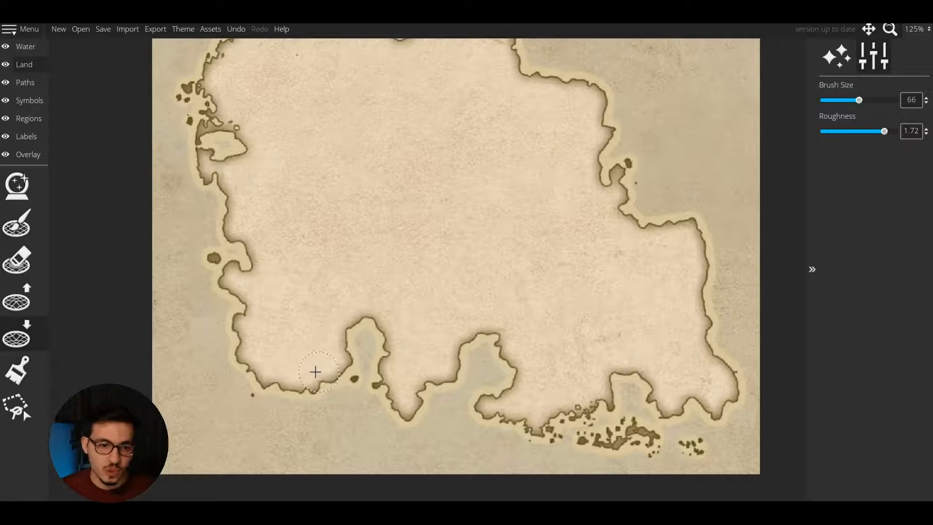
{"action": "scroll", "coordinate": [299, 377], "scroll_direction": "up", "scroll_amount": 2}
{"action": "mouse_move", "coordinate": [272, 369]}
{"action": "left_mouse_down"}
{"action": "mouse_move", "coordinate": [254, 392]}
{"action": "mouse_move", "coordinate": [256, 414]}
{"action": "mouse_move", "coordinate": [244, 401]}
{"action": "left_mouse_up"}
{"action": "left_click", "coordinate": [18, 296]}
{"action": "scroll", "coordinate": [210, 293], "scroll_direction": "down", "scroll_amount": 4}
{"action": "left_click_drag", "start_coordinate": [286, 160], "coordinate": [299, 211]}
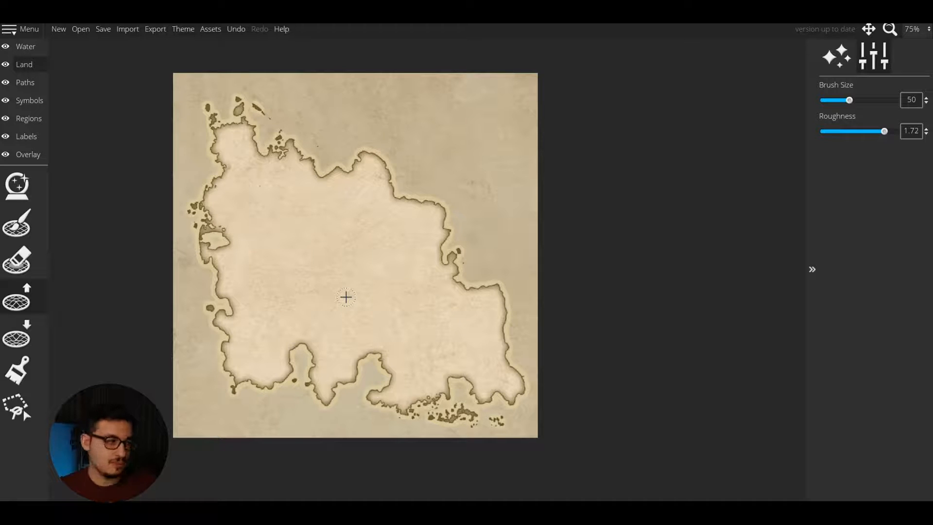
Step: Fill the small ponds above the west-coast inlet by raising land with a brush size of about 30, reshaping the inlet's edge
{"action": "scroll", "coordinate": [323, 277], "scroll_direction": "up", "scroll_amount": 5}
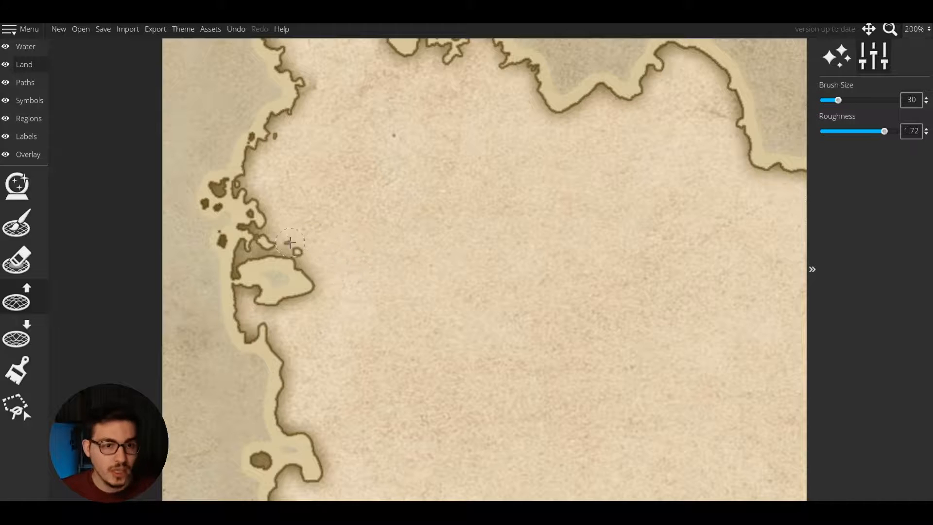
{"action": "mouse_move", "coordinate": [290, 242]}
{"action": "left_mouse_down"}
{"action": "mouse_move", "coordinate": [291, 269]}
{"action": "mouse_move", "coordinate": [256, 236]}
{"action": "mouse_move", "coordinate": [270, 232]}
{"action": "left_mouse_up"}
{"action": "scroll", "coordinate": [293, 268], "scroll_direction": "up", "scroll_amount": 1}
{"action": "key", "text": "bracketleft"}
{"action": "key", "text": "bracketleft"}
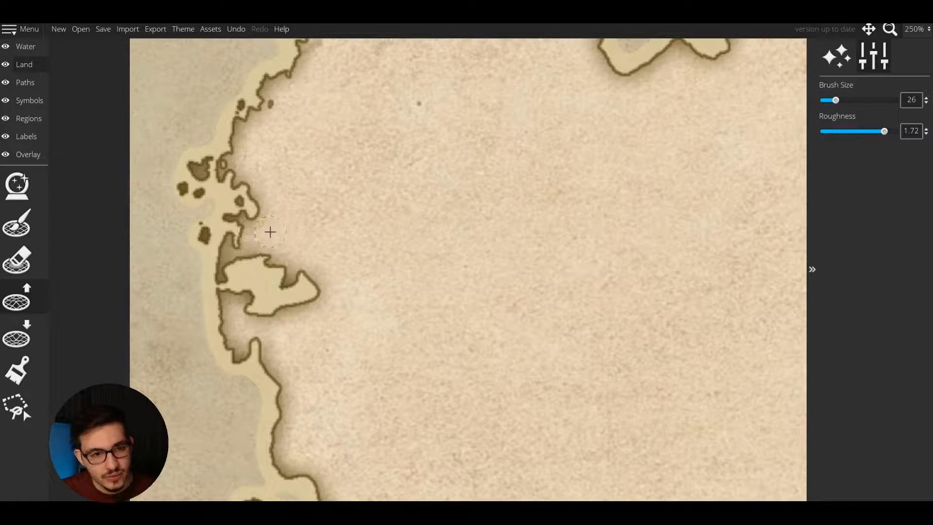
{"action": "scroll", "coordinate": [270, 234], "scroll_direction": "down", "scroll_amount": 7}
{"action": "left_click_drag", "start_coordinate": [302, 280], "coordinate": [295, 254]}
{"action": "scroll", "coordinate": [268, 294], "scroll_direction": "down", "scroll_amount": 6}
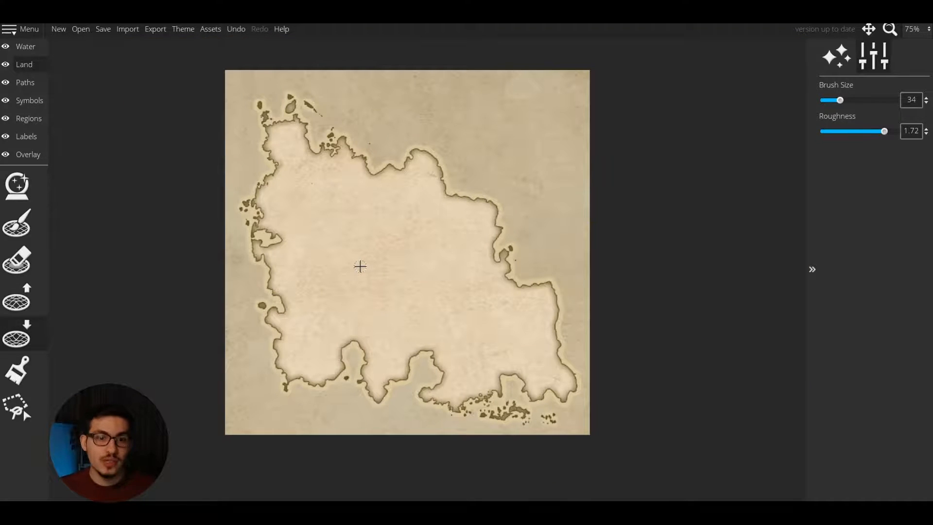
Step: Try filling the narrow south-coast inlet by raising land with brush size 116, then undo the stroke
{"action": "left_click", "coordinate": [17, 298]}
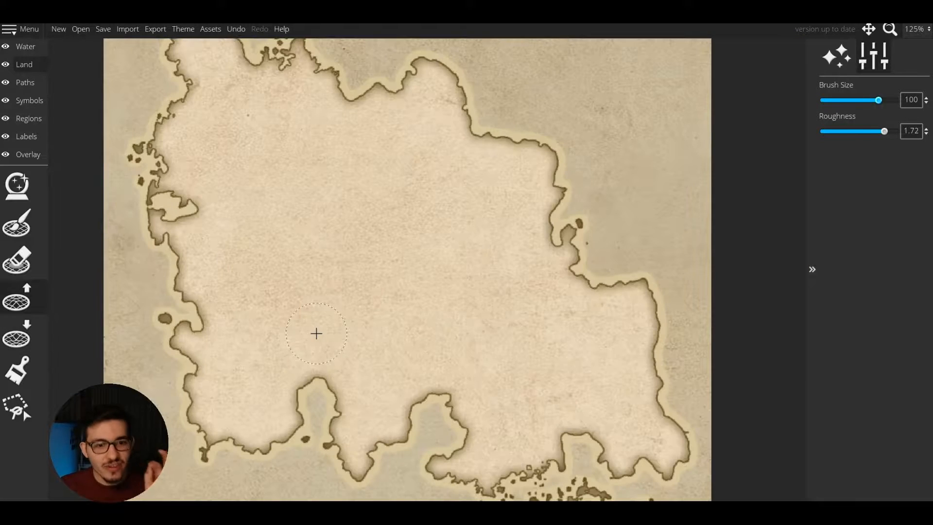
{"action": "key", "text": "bracketright"}
{"action": "key", "text": "bracketright"}
{"action": "key", "text": "bracketright"}
{"action": "key", "text": "bracketright"}
{"action": "key", "text": "bracketright"}
{"action": "key", "text": "bracketright"}
{"action": "key", "text": "bracketright"}
{"action": "key", "text": "bracketright"}
{"action": "mouse_move", "coordinate": [300, 374]}
{"action": "left_mouse_down"}
{"action": "mouse_move", "coordinate": [294, 387]}
{"action": "mouse_move", "coordinate": [331, 385]}
{"action": "left_mouse_up"}
{"action": "key", "text": "ctrl+z"}
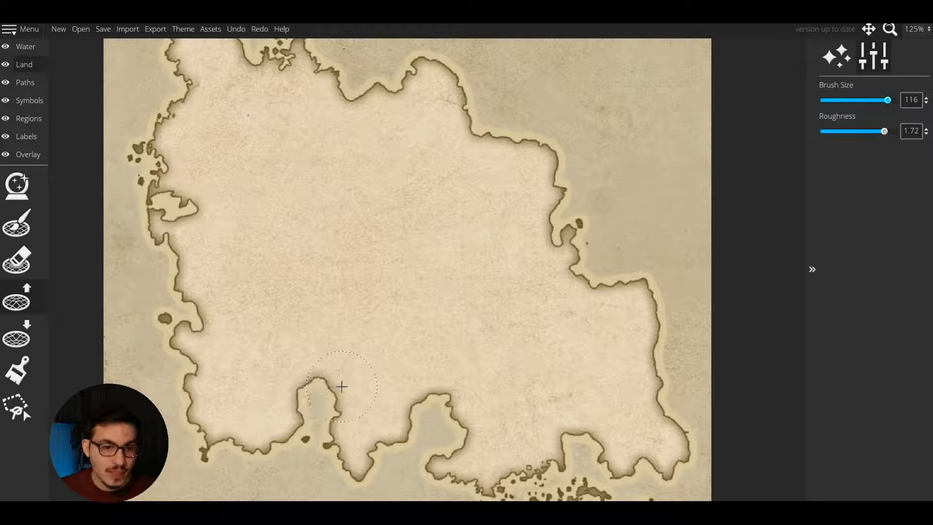
Step: Carve notches and a tiny lake into the south coast near the southwest corner by lowering land, reducing the brush size to 88
{"action": "left_click", "coordinate": [17, 334]}
{"action": "mouse_move", "coordinate": [251, 447]}
{"action": "left_mouse_down"}
{"action": "mouse_move", "coordinate": [241, 424]}
{"action": "mouse_move", "coordinate": [227, 454]}
{"action": "left_mouse_up"}
{"action": "key", "text": "bracketleft"}
{"action": "key", "text": "bracketleft"}
{"action": "key", "text": "bracketleft"}
{"action": "scroll", "coordinate": [235, 440], "scroll_direction": "down", "scroll_amount": 1}
{"action": "scroll", "coordinate": [237, 424], "scroll_direction": "up", "scroll_amount": 3}
{"action": "key", "text": "bracketleft"}
{"action": "key", "text": "bracketleft"}
{"action": "key", "text": "bracketleft"}
{"action": "key", "text": "bracketleft"}
{"action": "left_click", "coordinate": [238, 416]}
{"action": "left_click_drag", "start_coordinate": [314, 277], "coordinate": [306, 237]}
{"action": "scroll", "coordinate": [482, 270], "scroll_direction": "down", "scroll_amount": 3}
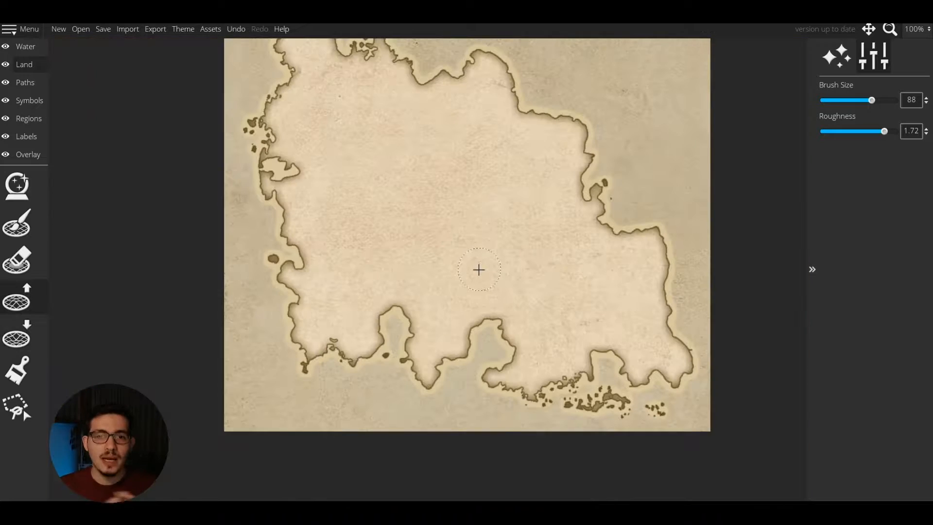
{"action": "left_click_drag", "start_coordinate": [477, 266], "coordinate": [461, 313]}
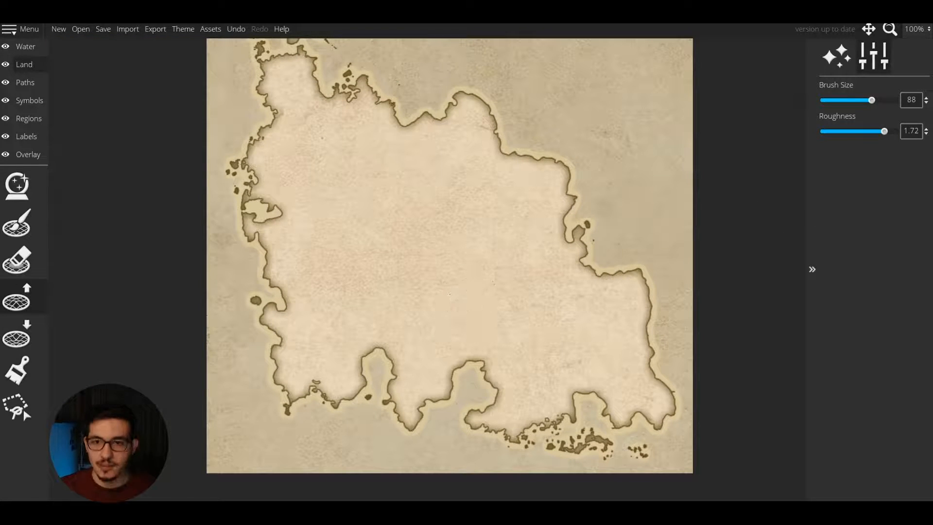
Step: Set the brush size to 121 and fill the narrow inlet on the south coast by raising land
{"action": "key", "text": "bracketright"}
{"action": "key", "text": "bracketright"}
{"action": "key", "text": "bracketright"}
{"action": "key", "text": "bracketright"}
{"action": "key", "text": "bracketright"}
{"action": "key", "text": "bracketright"}
{"action": "key", "text": "bracketright"}
{"action": "key", "text": "bracketright"}
{"action": "key", "text": "bracketright"}
{"action": "key", "text": "bracketright"}
{"action": "key", "text": "bracketright"}
{"action": "key", "text": "bracketright"}
{"action": "key", "text": "bracketright"}
{"action": "key", "text": "bracketright"}
{"action": "key", "text": "bracketright"}
{"action": "key", "text": "bracketright"}
{"action": "key", "text": "bracketright"}
{"action": "key", "text": "bracketright"}
{"action": "key", "text": "bracketright"}
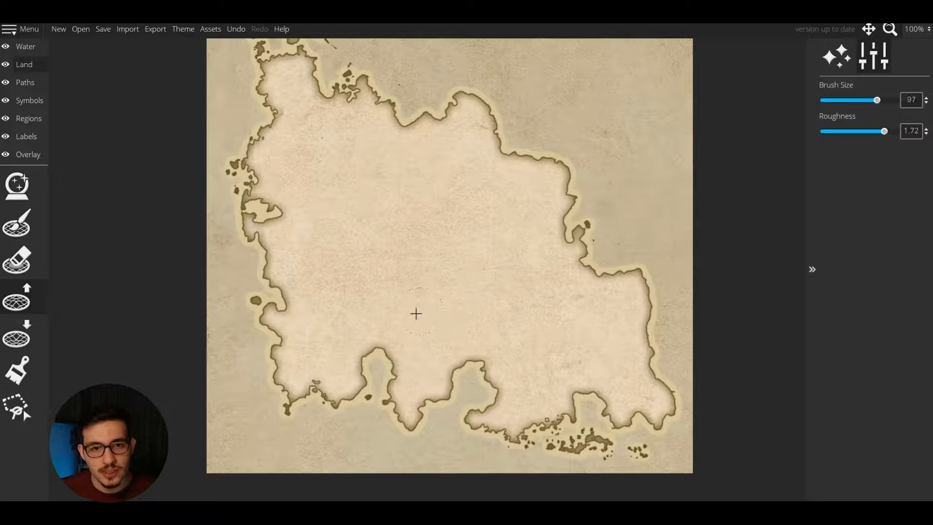
{"action": "left_click_drag", "start_coordinate": [379, 362], "coordinate": [407, 401]}
{"action": "key", "text": "ctrl+z"}
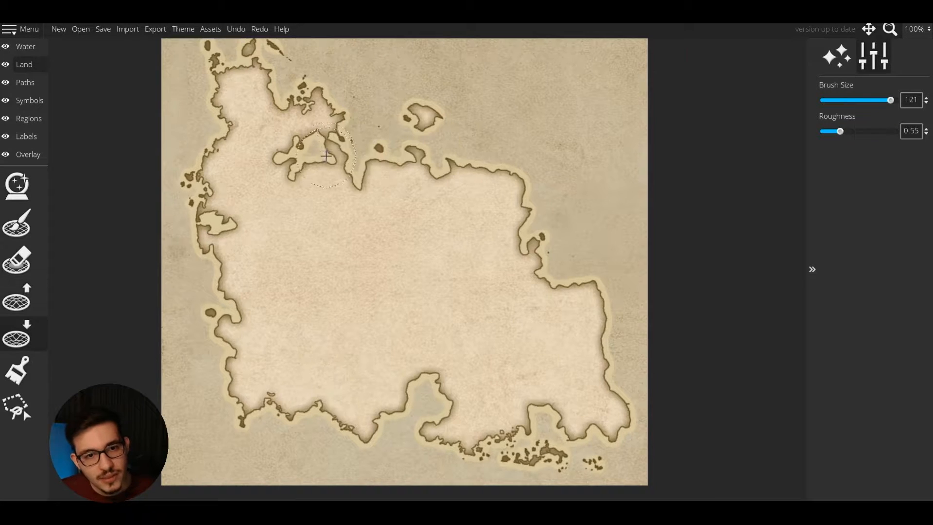
Step: Open a wide bay in the north coast by lowering land at brush size 121 and roughness 0.55, leaving a small island inside
{"action": "left_click_drag", "start_coordinate": [328, 141], "coordinate": [341, 167]}
{"action": "key", "text": "4"}
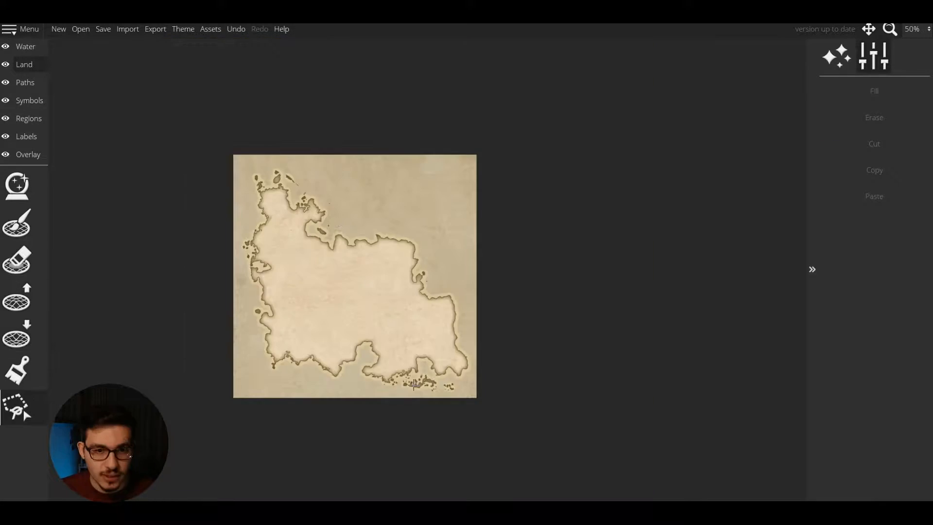
{"action": "scroll", "coordinate": [342, 225], "scroll_direction": "up", "scroll_amount": 1}
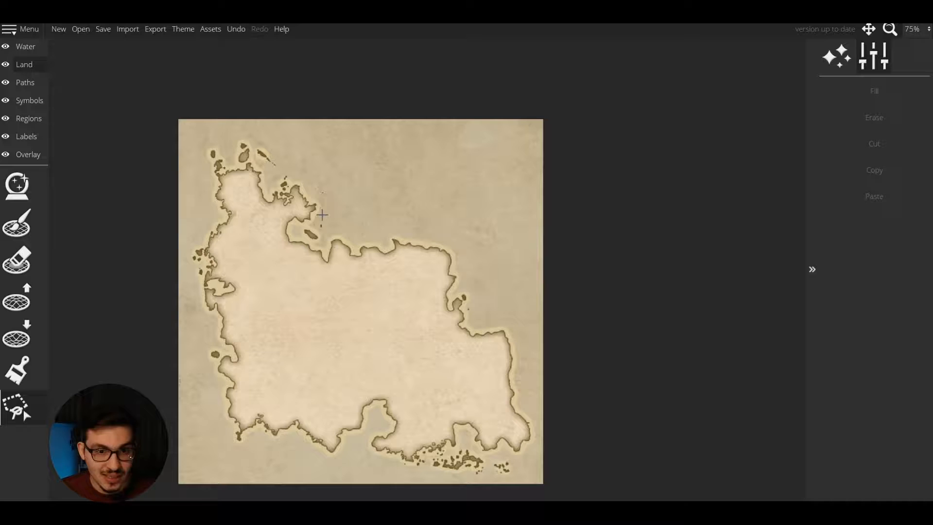
Step: Try lassoing the northwest peninsula, rotating it slightly clockwise and shifting it southeast into the mainland
{"action": "left_click", "coordinate": [360, 169]}
{"action": "left_click", "coordinate": [327, 224]}
{"action": "left_click", "coordinate": [173, 250]}
{"action": "left_click", "coordinate": [176, 154]}
{"action": "double_click", "coordinate": [282, 88]}
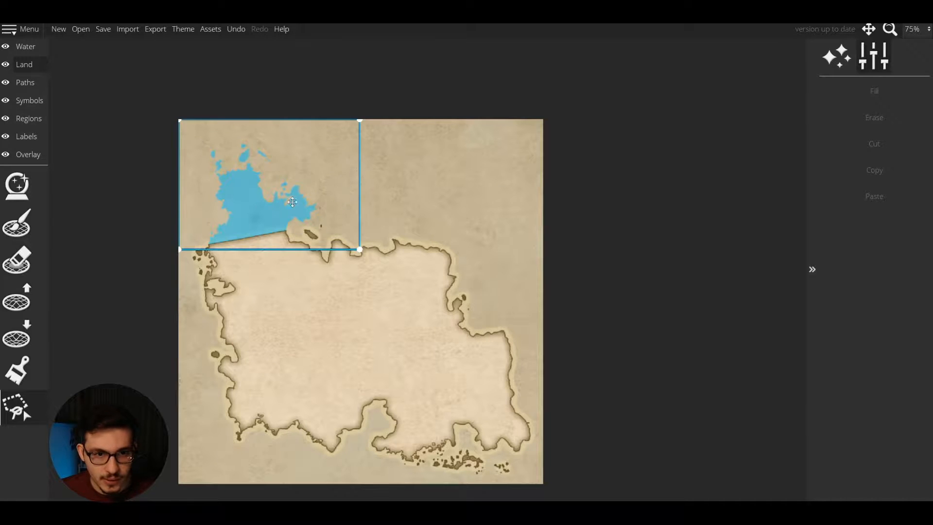
{"action": "left_click_drag", "start_coordinate": [381, 199], "coordinate": [359, 234]}
{"action": "left_click_drag", "start_coordinate": [276, 206], "coordinate": [296, 220]}
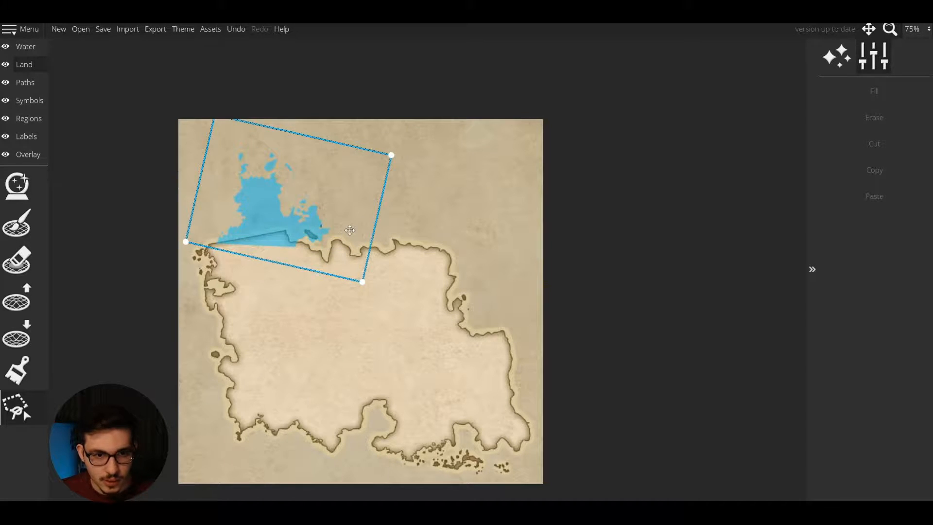
{"action": "key", "text": "Return"}
{"action": "scroll", "coordinate": [346, 349], "scroll_direction": "down", "scroll_amount": 5}
{"action": "scroll", "coordinate": [335, 345], "scroll_direction": "up", "scroll_amount": 5}
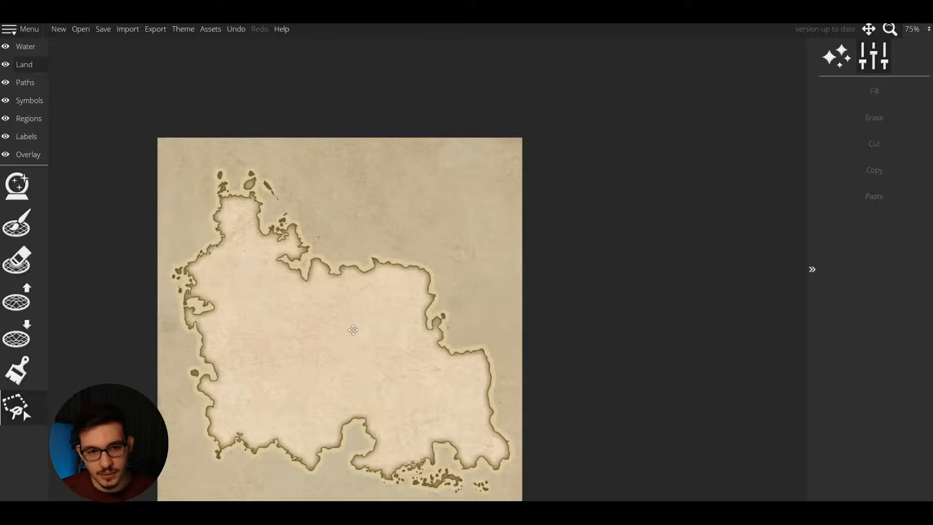
Step: Build a hooked peninsula extending north from the landmass's northeast corner by raising land with brush size 128
{"action": "left_click_drag", "start_coordinate": [352, 330], "coordinate": [343, 290]}
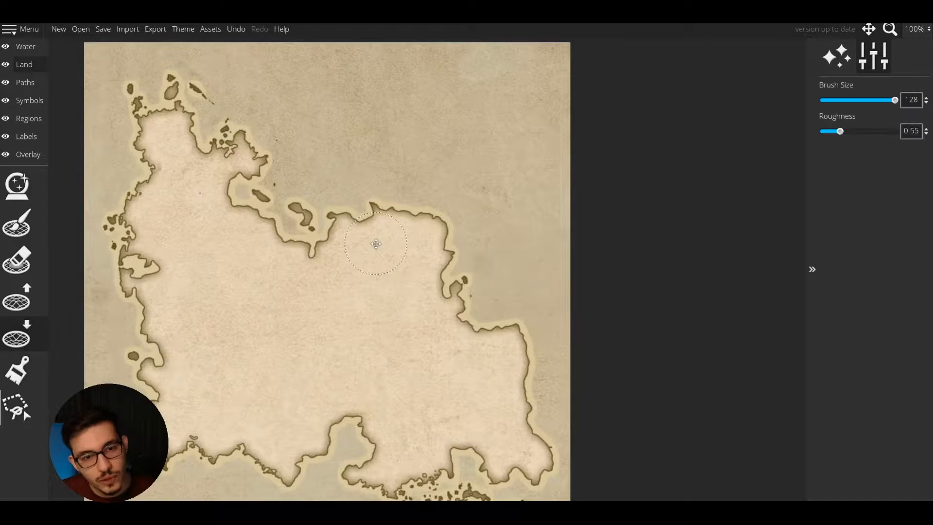
{"action": "left_click_drag", "start_coordinate": [376, 244], "coordinate": [367, 224]}
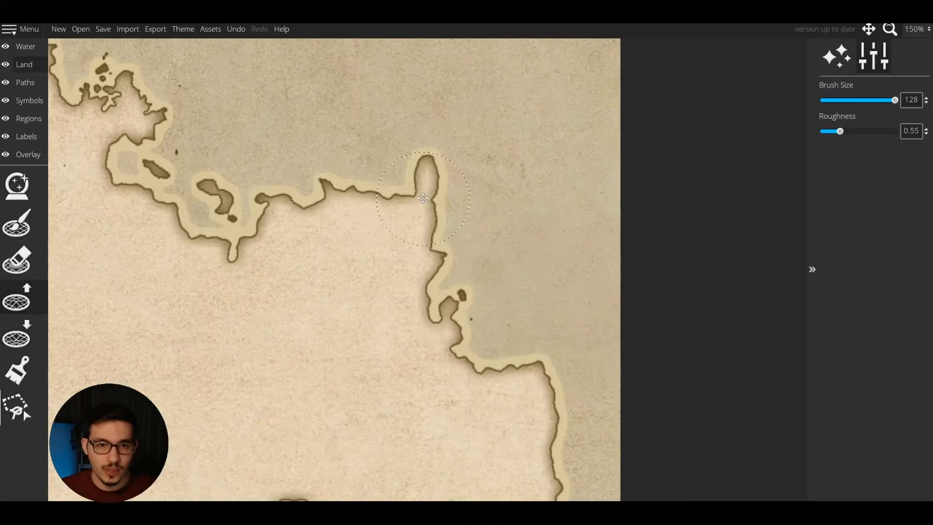
{"action": "left_click_drag", "start_coordinate": [427, 184], "coordinate": [437, 141]}
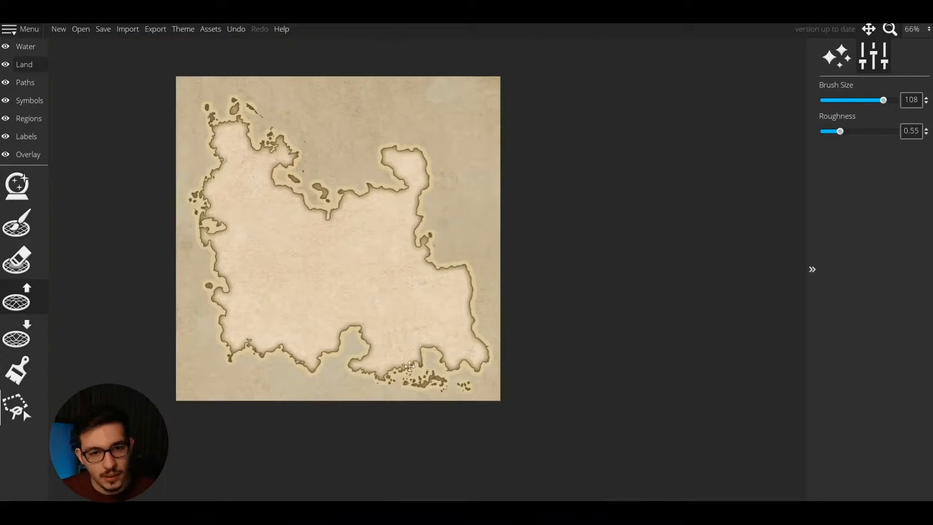
Step: Reduce the brush size to 64 and clear the ragged edge and tiny lake on the south coast near the southwest corner by lowering land
{"action": "scroll", "coordinate": [421, 301], "scroll_direction": "up", "scroll_amount": 6}
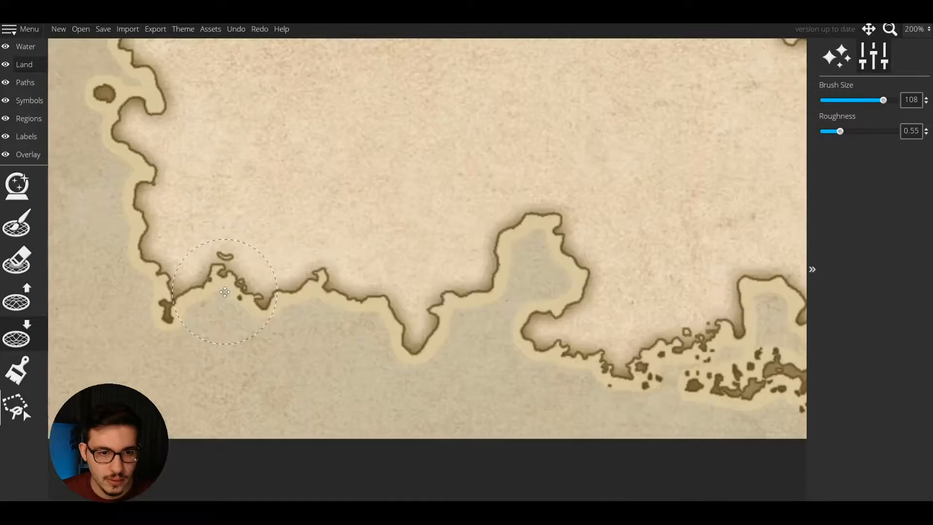
{"action": "scroll", "coordinate": [225, 291], "scroll_direction": "down", "scroll_amount": 11}
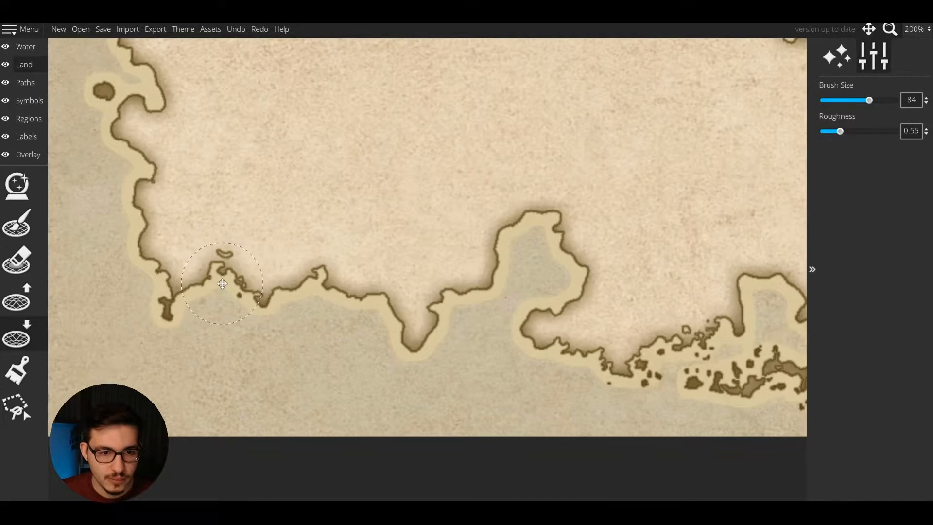
{"action": "mouse_move", "coordinate": [242, 297]}
{"action": "left_mouse_down"}
{"action": "mouse_move", "coordinate": [212, 263]}
{"action": "mouse_move", "coordinate": [224, 252]}
{"action": "mouse_move", "coordinate": [207, 271]}
{"action": "mouse_move", "coordinate": [170, 292]}
{"action": "left_mouse_up"}
{"action": "key", "text": "r"}
{"action": "scroll", "coordinate": [244, 251], "scroll_direction": "down", "scroll_amount": 6}
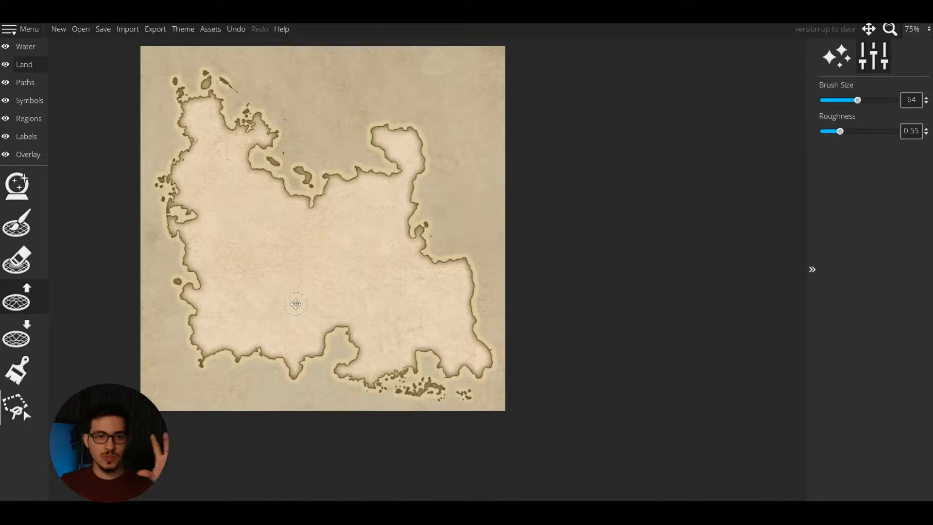
Step: Reduce the brush size to 28 and examine the coastline around the landmass, from the southeast islets to the northern peninsulas
{"action": "scroll", "coordinate": [316, 262], "scroll_direction": "up", "scroll_amount": 1}
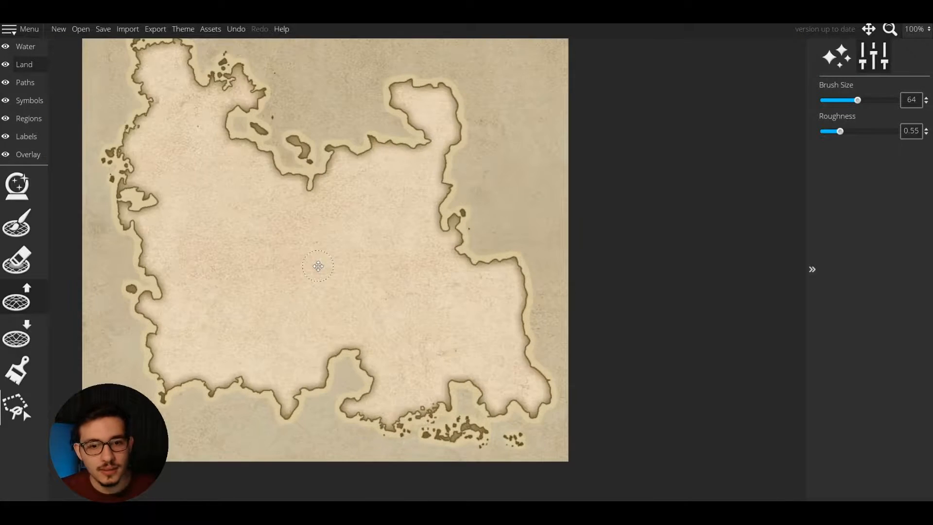
{"action": "left_click_drag", "start_coordinate": [308, 265], "coordinate": [301, 216]}
{"action": "scroll", "coordinate": [406, 398], "scroll_direction": "up", "scroll_amount": 6}
{"action": "scroll", "coordinate": [432, 255], "scroll_direction": "down", "scroll_amount": 4}
{"action": "scroll", "coordinate": [433, 255], "scroll_direction": "down", "scroll_amount": 5}
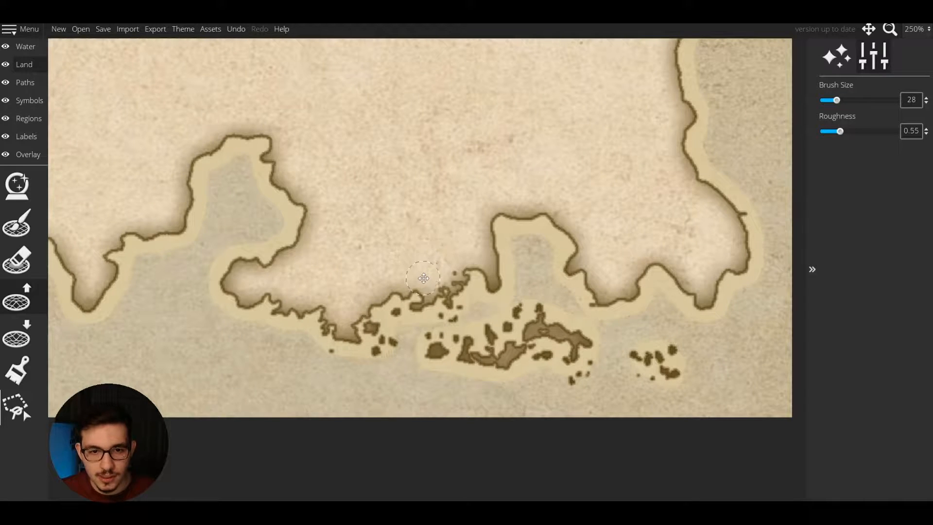
{"action": "scroll", "coordinate": [444, 265], "scroll_direction": "down", "scroll_amount": 4}
{"action": "left_click_drag", "start_coordinate": [444, 264], "coordinate": [451, 337]}
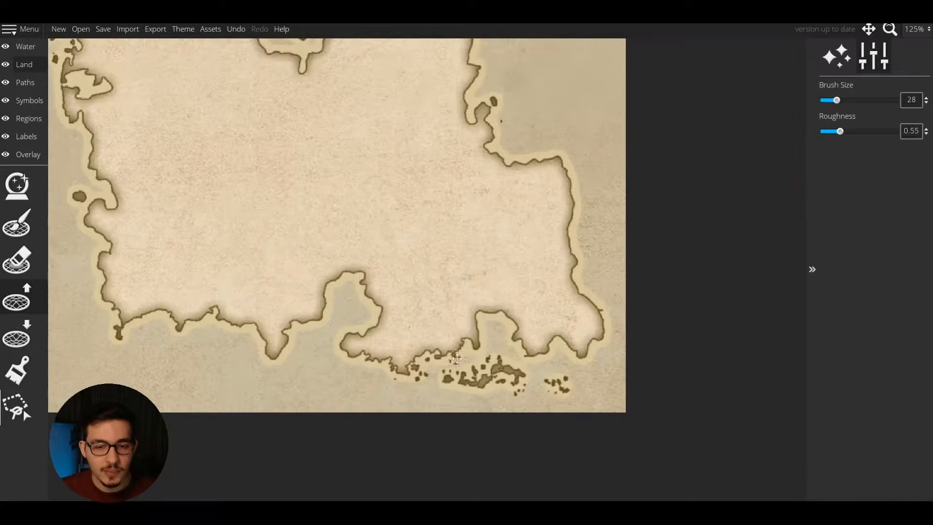
{"action": "left_click_drag", "start_coordinate": [479, 384], "coordinate": [497, 435]}
{"action": "left_click_drag", "start_coordinate": [492, 337], "coordinate": [494, 326]}
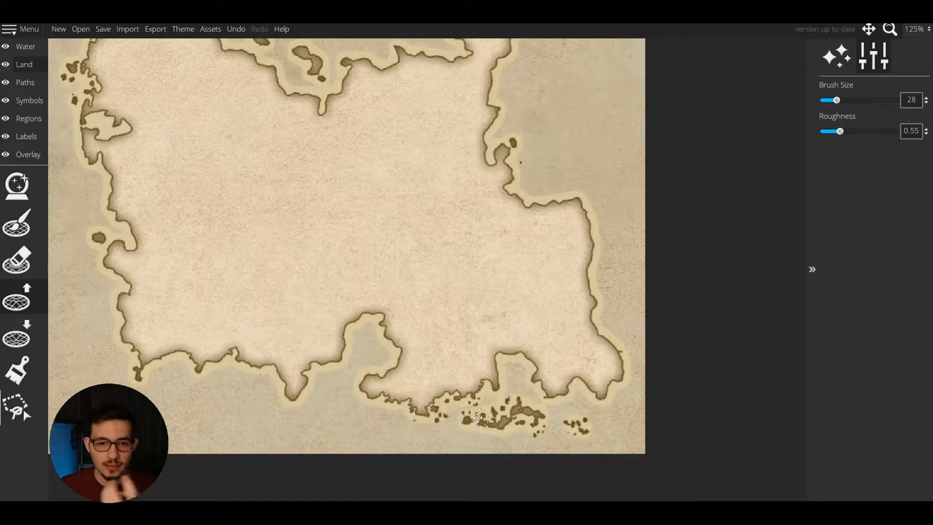
{"action": "left_click_drag", "start_coordinate": [379, 306], "coordinate": [532, 452]}
{"action": "left_click_drag", "start_coordinate": [242, 263], "coordinate": [238, 317]}
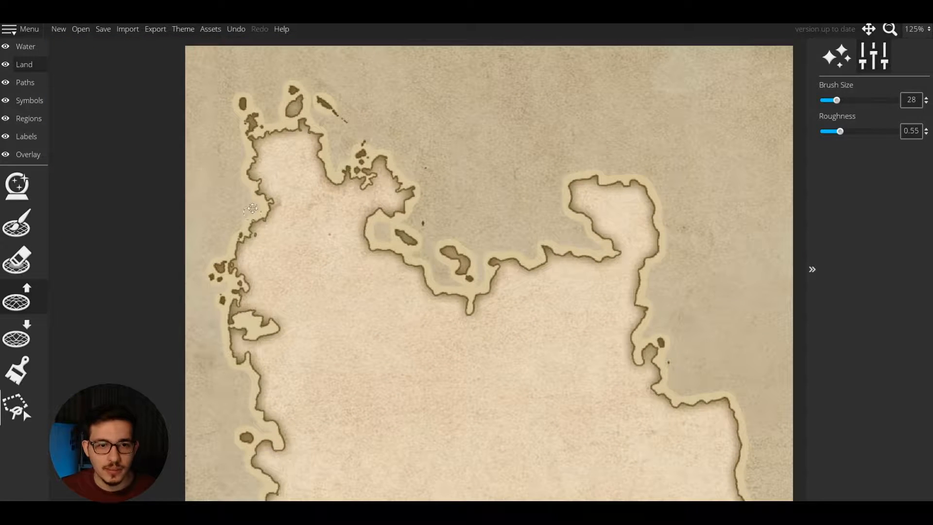
{"action": "left_click_drag", "start_coordinate": [488, 263], "coordinate": [447, 211]}
{"action": "left_click_drag", "start_coordinate": [701, 386], "coordinate": [644, 311]}
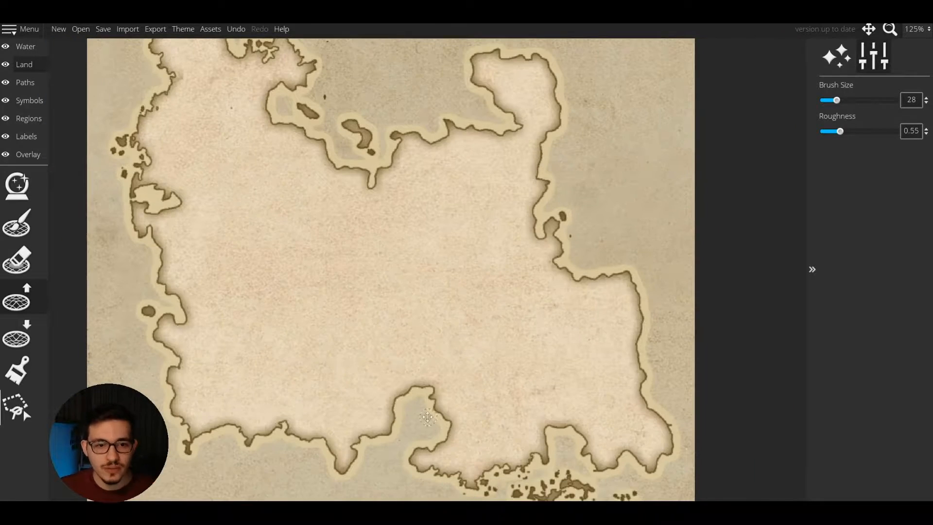
Step: Tidy the north bay by clearing its stray specks and filling the narrow notch in its south shore, and save the map
{"action": "scroll", "coordinate": [326, 226], "scroll_direction": "up", "scroll_amount": 3}
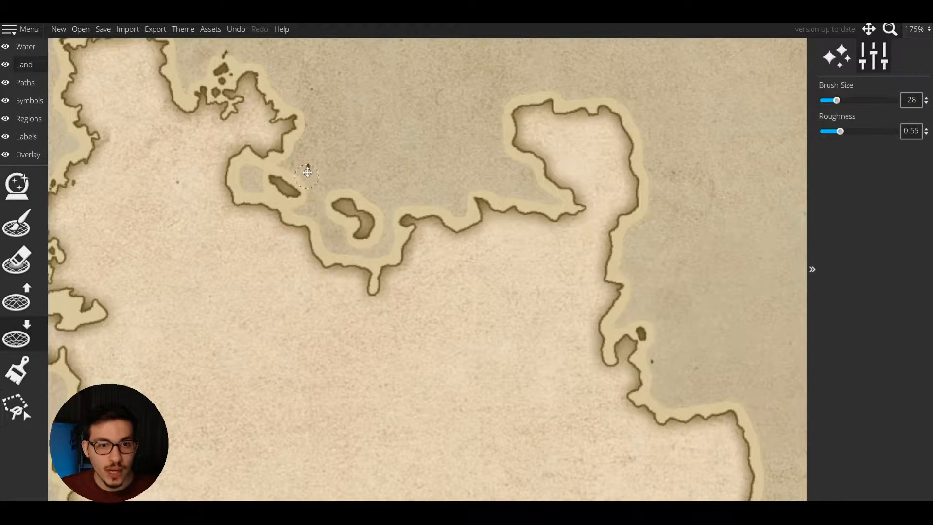
{"action": "scroll", "coordinate": [309, 168], "scroll_direction": "down", "scroll_amount": 2}
{"action": "scroll", "coordinate": [538, 282], "scroll_direction": "up", "scroll_amount": 3}
{"action": "scroll", "coordinate": [438, 245], "scroll_direction": "down", "scroll_amount": 5}
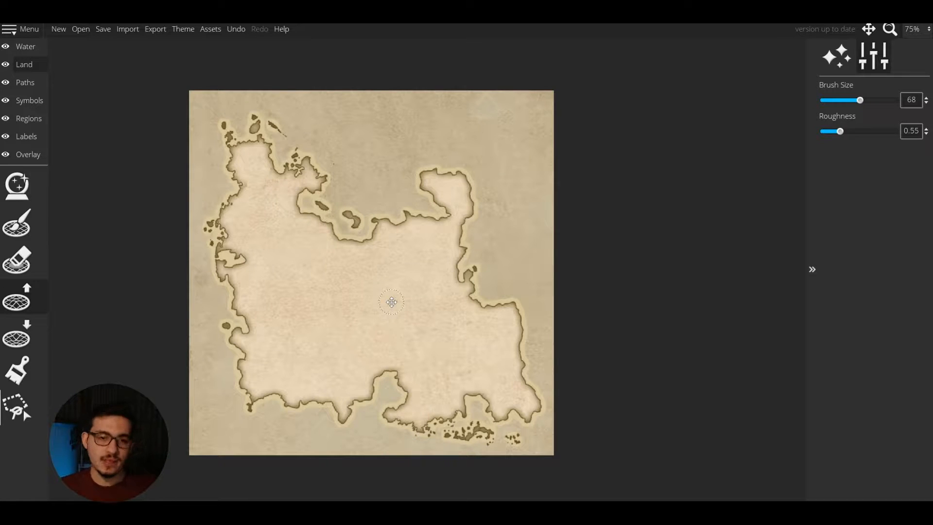
{"action": "key", "text": "ctrl+s"}
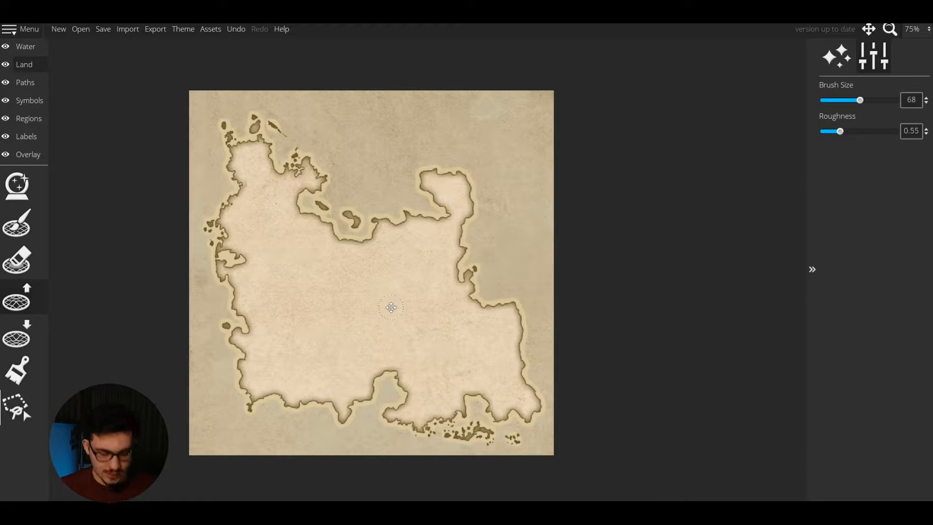
Step: Reduce the brush size to 8 and raise a chain of thin islets off the northwest peninsula's tip, undoing a misplaced stroke
{"action": "scroll", "coordinate": [352, 206], "scroll_direction": "up", "scroll_amount": 4}
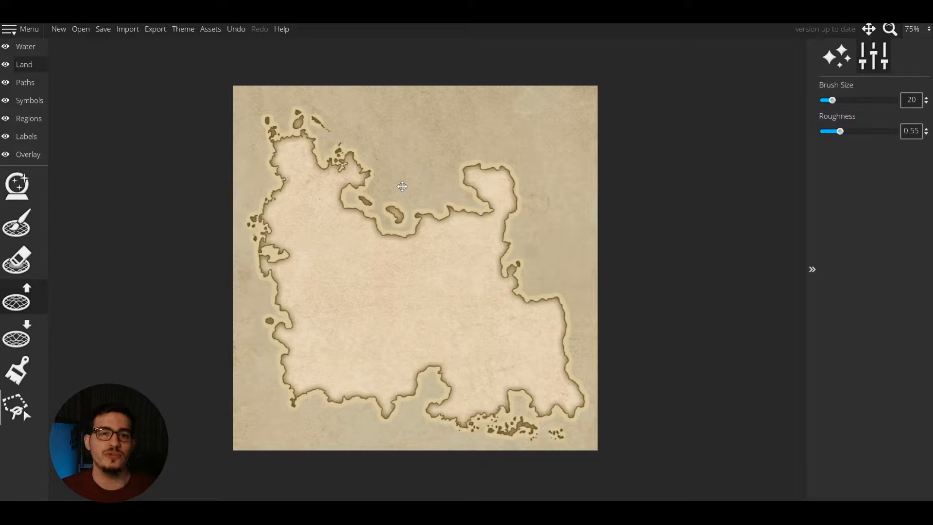
{"action": "scroll", "coordinate": [259, 105], "scroll_direction": "up", "scroll_amount": 2}
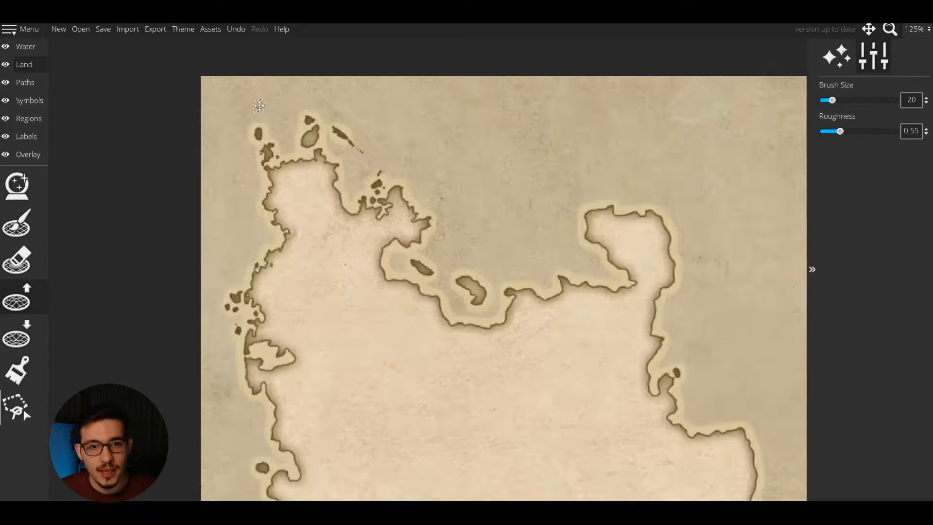
{"action": "scroll", "coordinate": [318, 123], "scroll_direction": "up", "scroll_amount": 5}
{"action": "scroll", "coordinate": [349, 133], "scroll_direction": "down", "scroll_amount": 3}
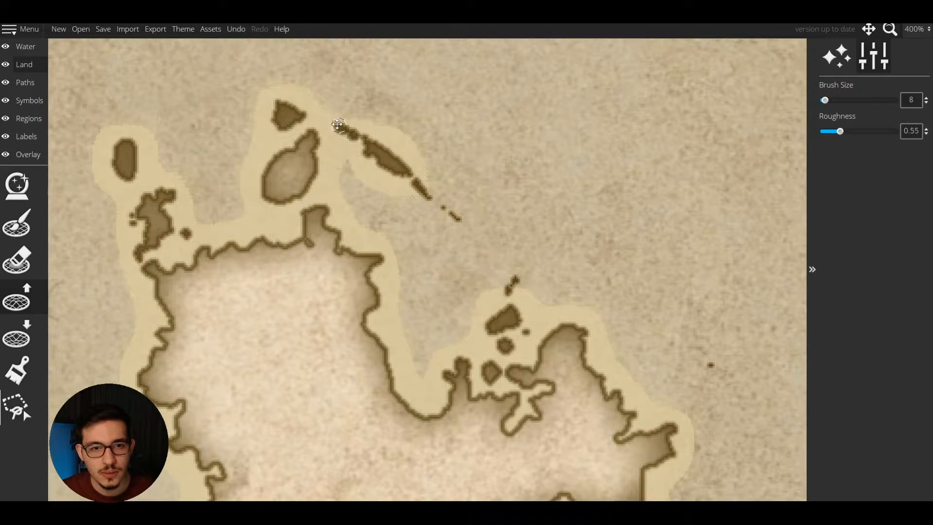
{"action": "left_click", "coordinate": [312, 113]}
{"action": "mouse_move", "coordinate": [283, 101]}
{"action": "left_mouse_down"}
{"action": "mouse_move", "coordinate": [211, 100]}
{"action": "mouse_move", "coordinate": [212, 123]}
{"action": "mouse_move", "coordinate": [142, 118]}
{"action": "left_mouse_up"}
{"action": "key", "text": "ctrl+z"}
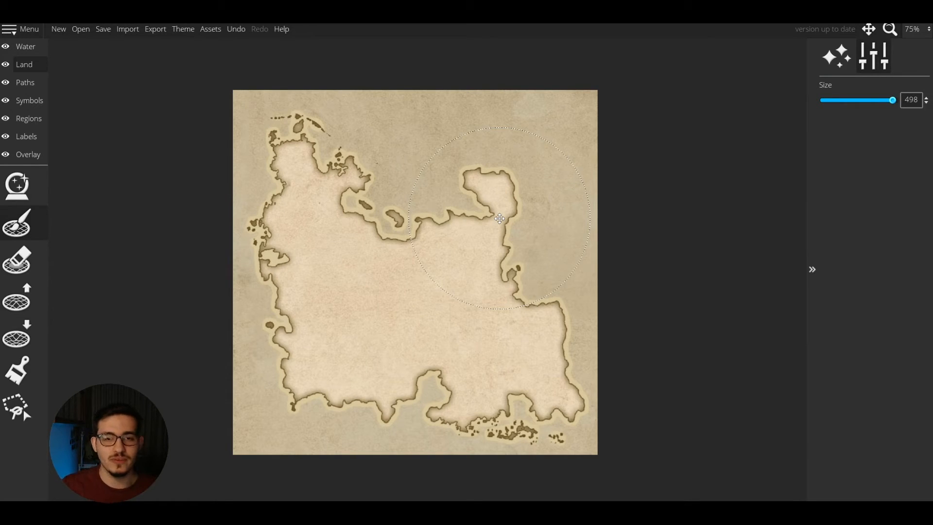
Step: Switch to the Symbols layer and activate its selection tool with all symbol types included
{"action": "left_click", "coordinate": [24, 99]}
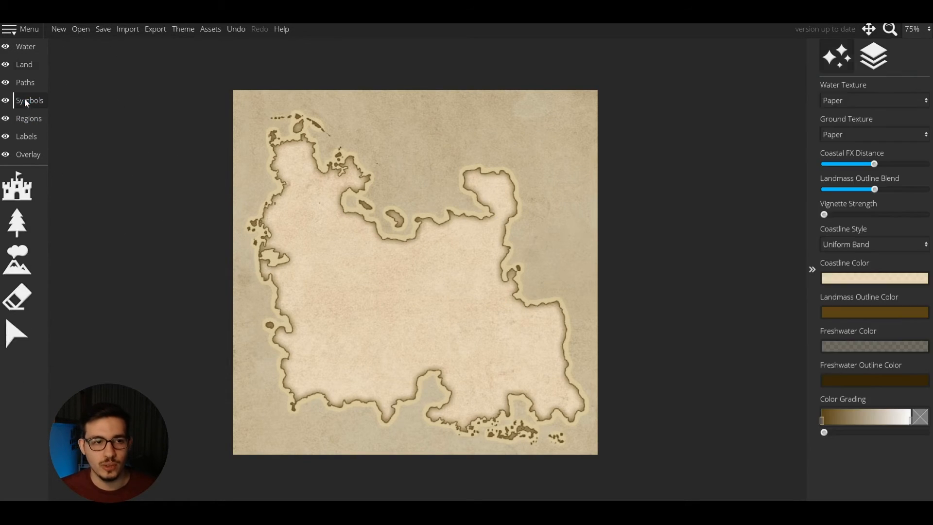
{"action": "left_click", "coordinate": [11, 339]}
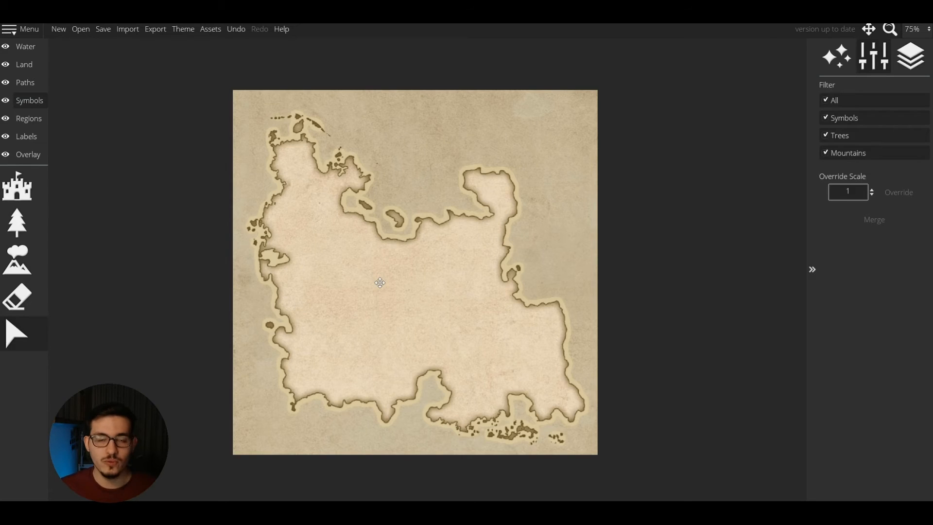